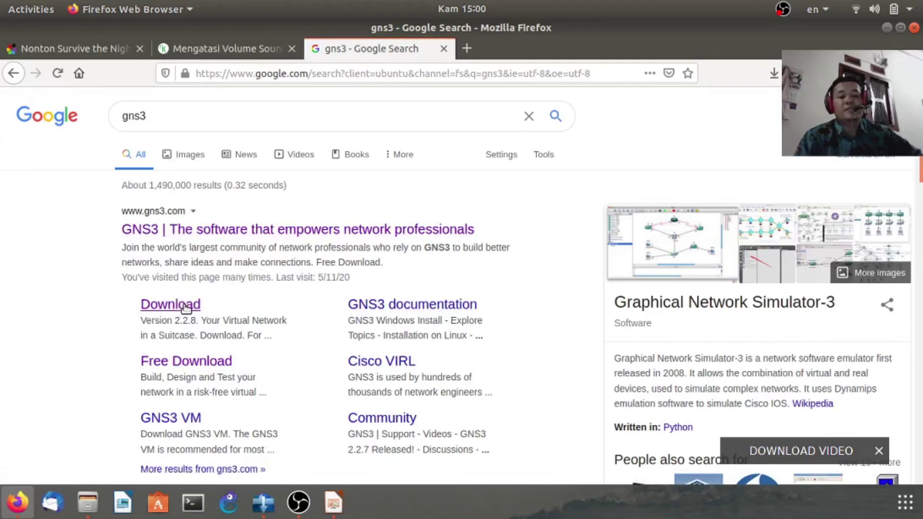
Open the GNS3 download page from the search results and start its human verification check
{"action": "left_click", "coordinate": [184, 308]}
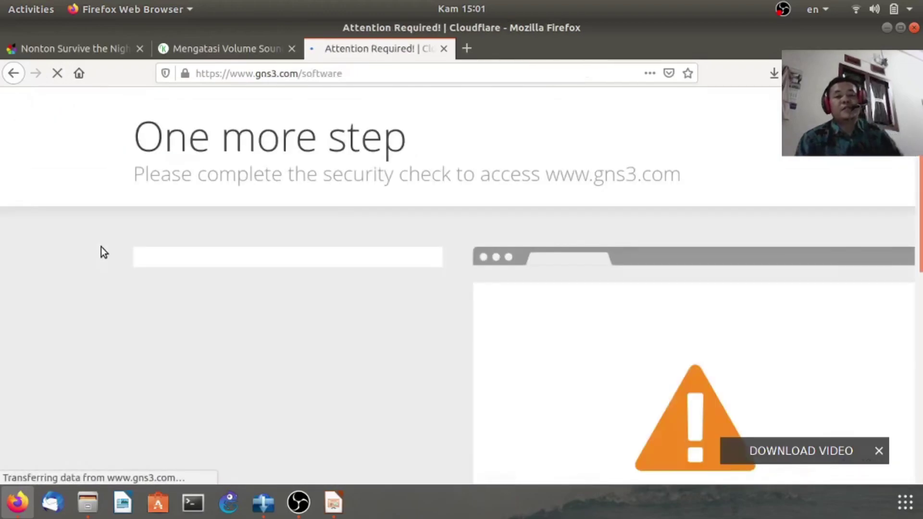
{"action": "left_click", "coordinate": [168, 298]}
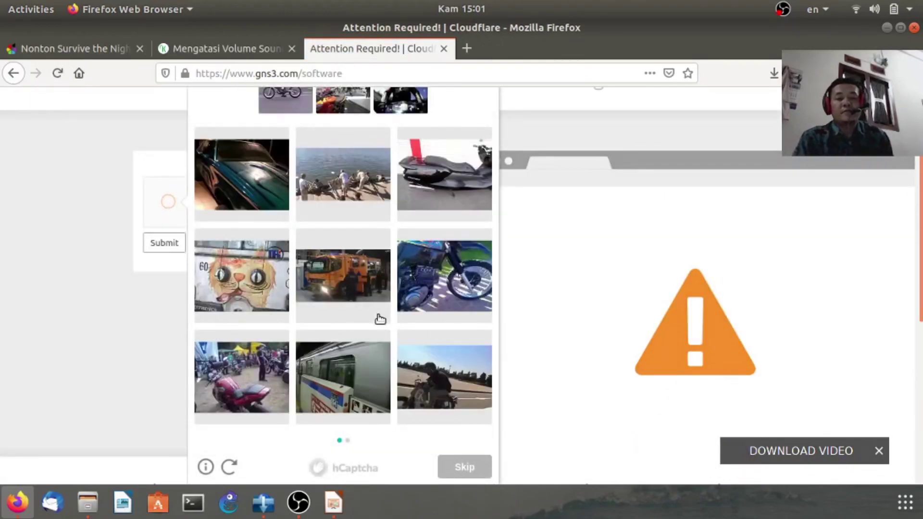
Mark the four images containing a motorcycle in the first verification set and continue to the second set
{"action": "scroll", "coordinate": [375, 321], "scroll_direction": "up", "scroll_amount": 3}
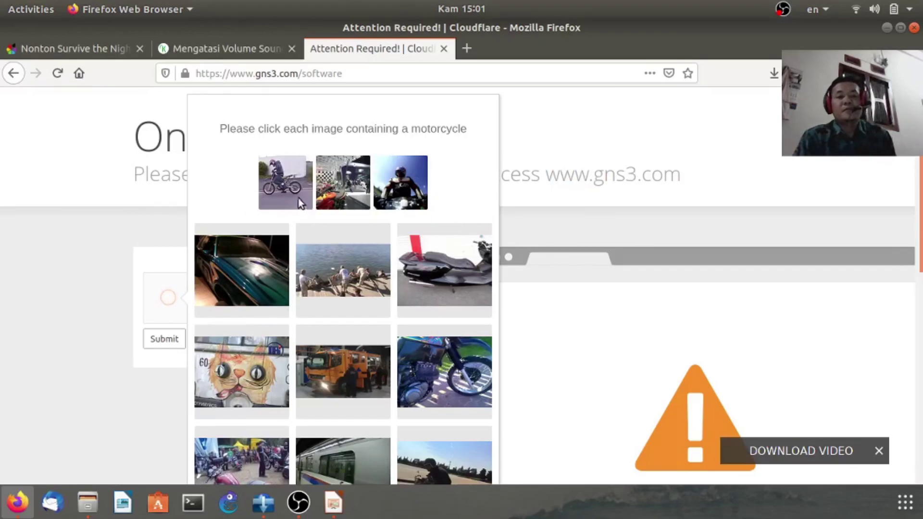
{"action": "left_click", "coordinate": [459, 381]}
{"action": "left_click", "coordinate": [454, 281]}
{"action": "scroll", "coordinate": [433, 298], "scroll_direction": "down", "scroll_amount": 2}
{"action": "scroll", "coordinate": [407, 308], "scroll_direction": "down", "scroll_amount": 1}
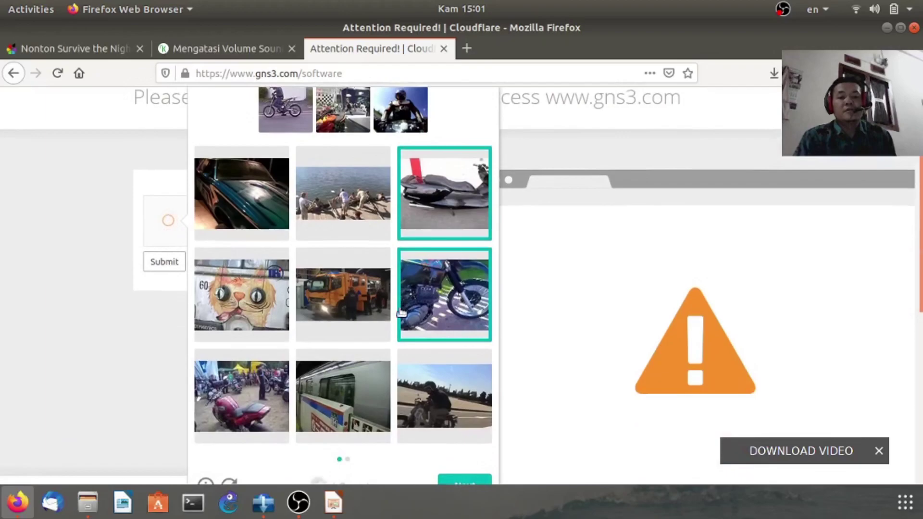
{"action": "left_click", "coordinate": [254, 393]}
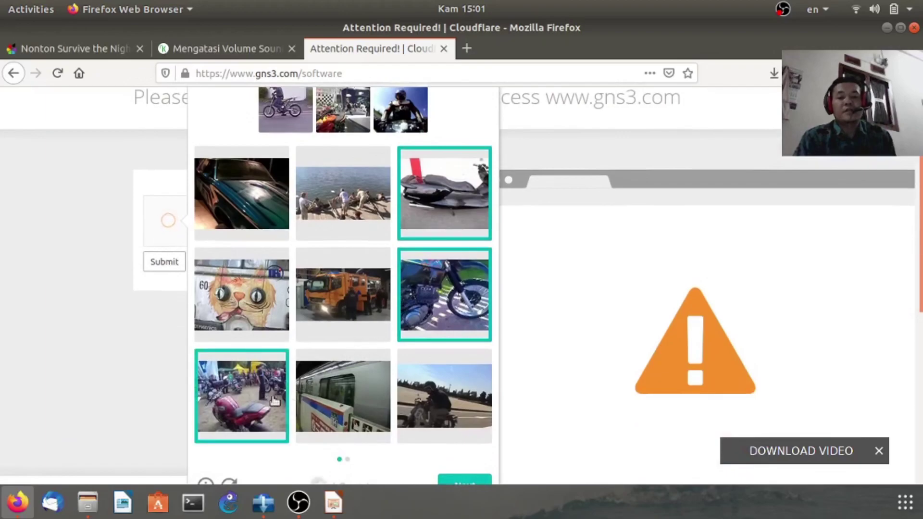
{"action": "left_click", "coordinate": [445, 397]}
{"action": "scroll", "coordinate": [356, 286], "scroll_direction": "up", "scroll_amount": 2}
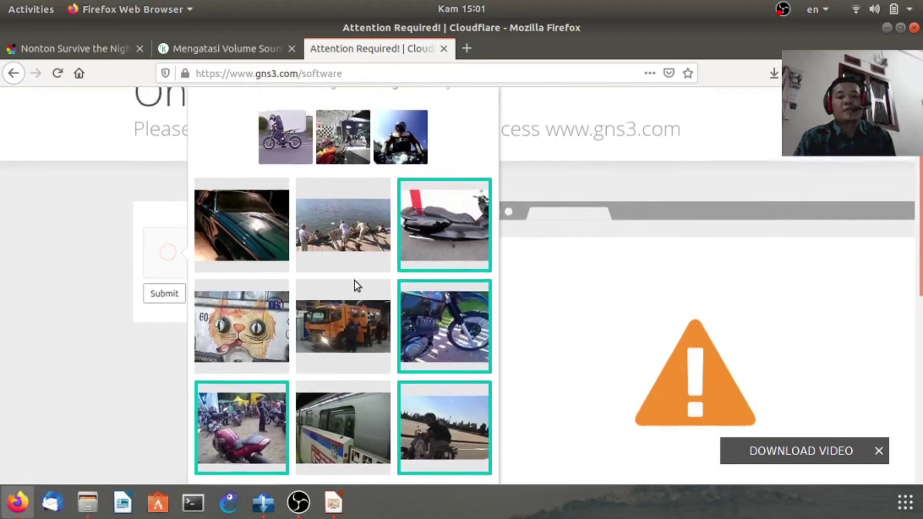
{"action": "scroll", "coordinate": [348, 298], "scroll_direction": "down", "scroll_amount": 4}
{"action": "left_click", "coordinate": [464, 447]}
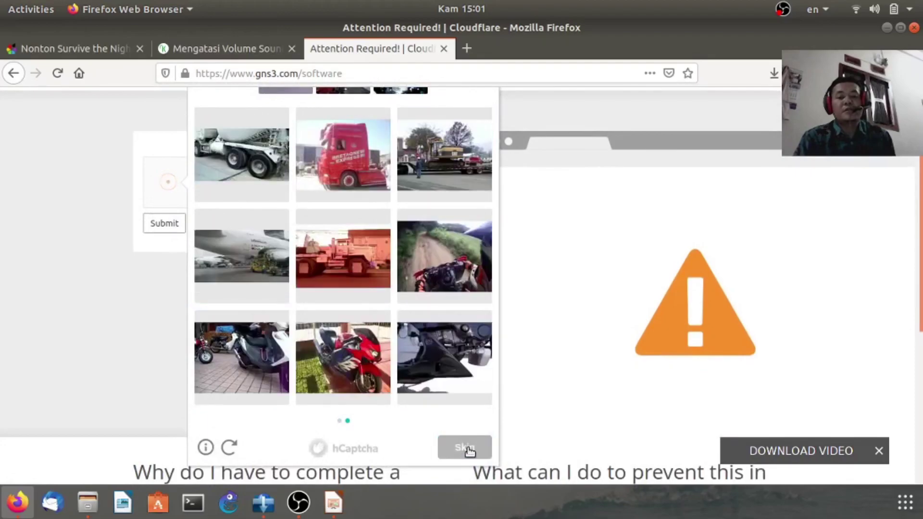
Mark the scooter, the red motorcycle and the dirt-track motorcycle in the second verification set and submit the check
{"action": "scroll", "coordinate": [465, 338], "scroll_direction": "up", "scroll_amount": 3}
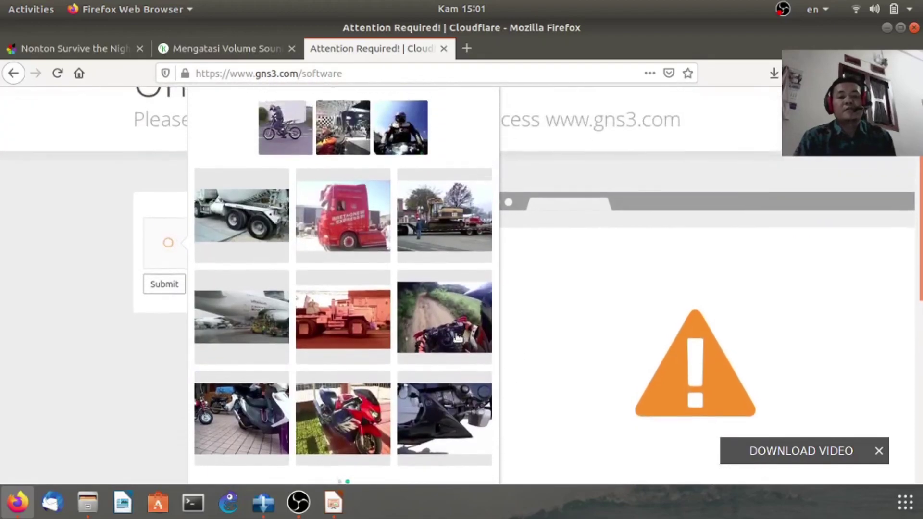
{"action": "scroll", "coordinate": [457, 339], "scroll_direction": "up", "scroll_amount": 1}
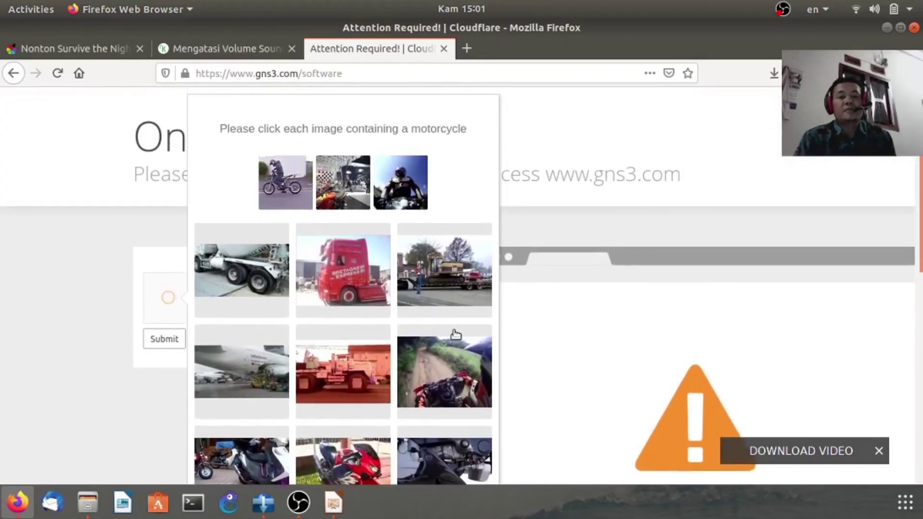
{"action": "scroll", "coordinate": [399, 334], "scroll_direction": "down", "scroll_amount": 1}
{"action": "scroll", "coordinate": [383, 342], "scroll_direction": "down", "scroll_amount": 5}
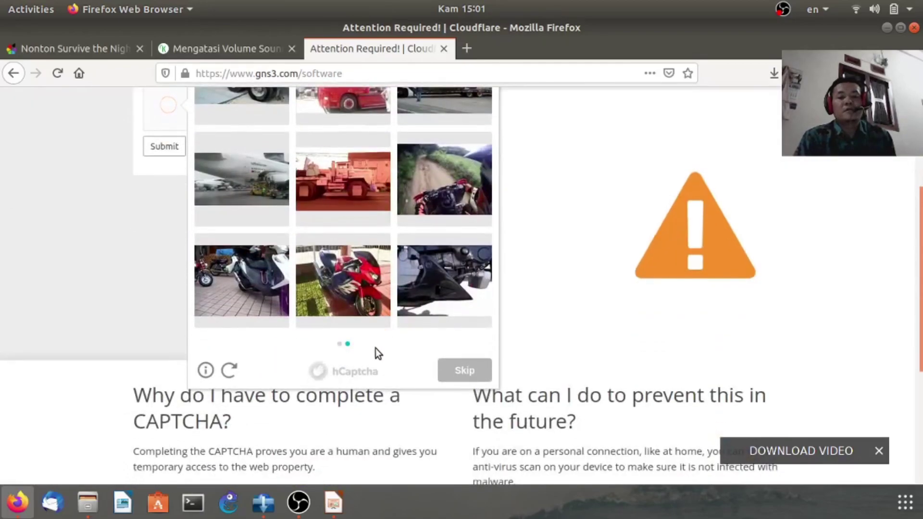
{"action": "scroll", "coordinate": [376, 347], "scroll_direction": "up", "scroll_amount": 5}
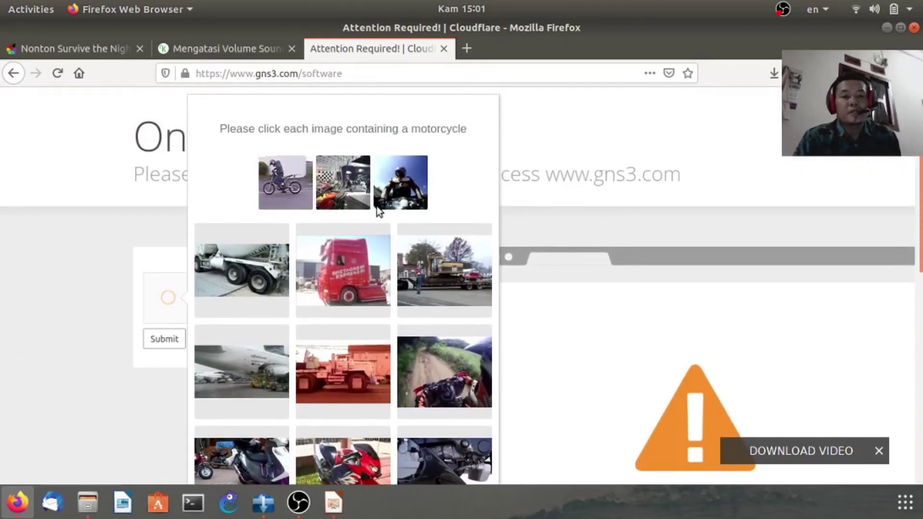
{"action": "scroll", "coordinate": [347, 244], "scroll_direction": "down", "scroll_amount": 2}
{"action": "left_click", "coordinate": [271, 373]}
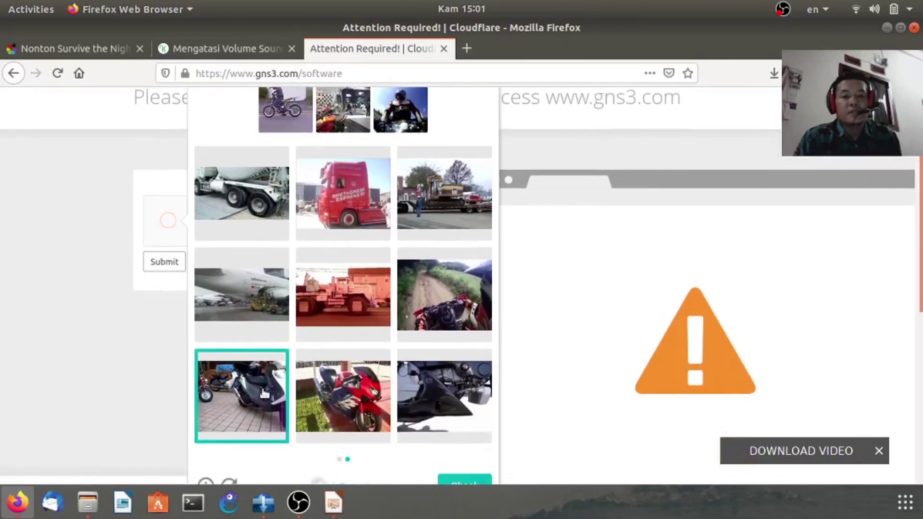
{"action": "left_click", "coordinate": [318, 396]}
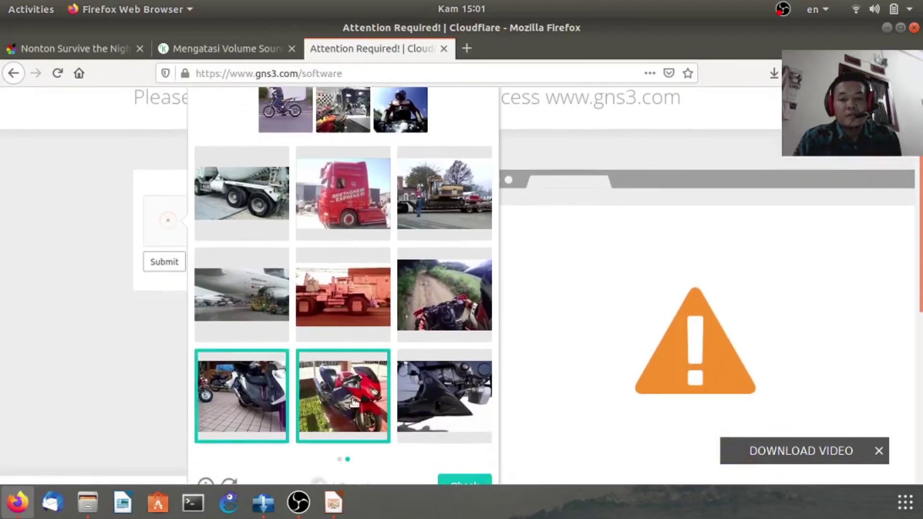
{"action": "left_click", "coordinate": [454, 313]}
{"action": "scroll", "coordinate": [395, 301], "scroll_direction": "up", "scroll_amount": 3}
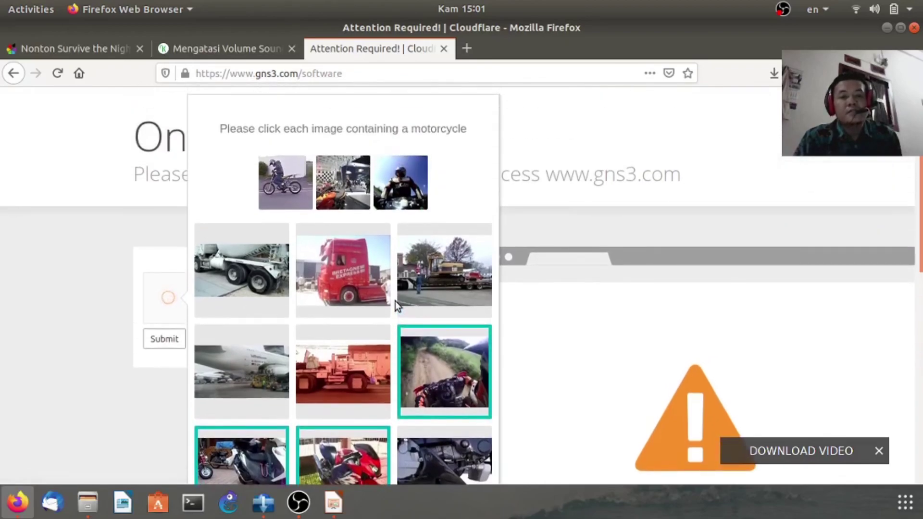
{"action": "scroll", "coordinate": [395, 297], "scroll_direction": "down", "scroll_amount": 3}
{"action": "left_click", "coordinate": [465, 410]}
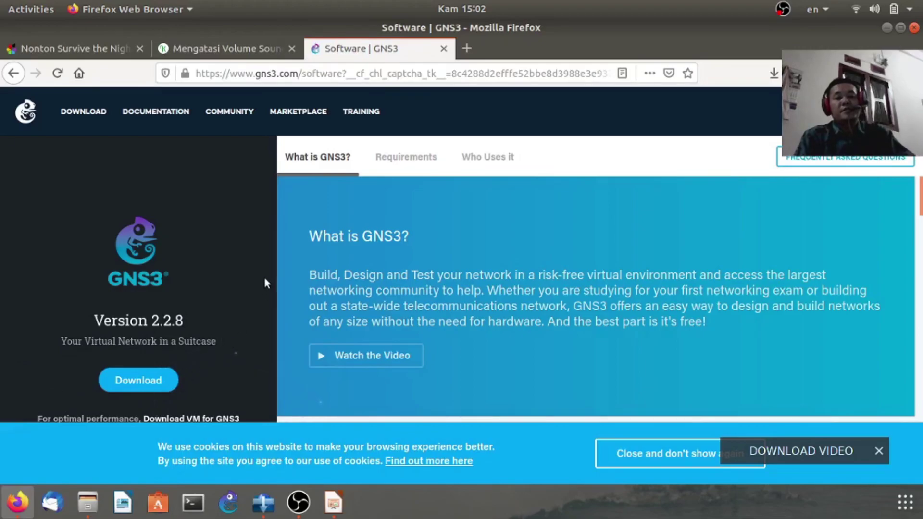
Open the GNS3 version 2.2.8 download and go through the required name, e-mail, organization and password fields of the sign-up form
{"action": "left_click", "coordinate": [152, 383]}
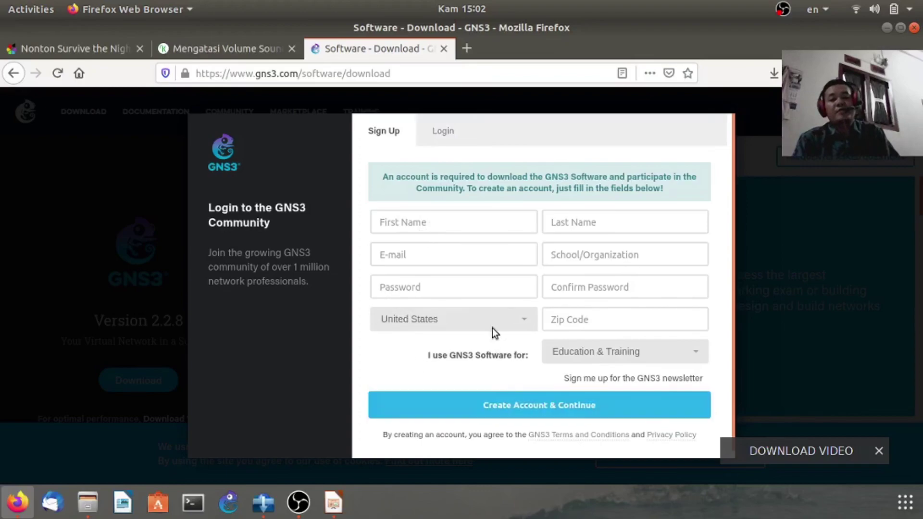
{"action": "left_click", "coordinate": [456, 220]}
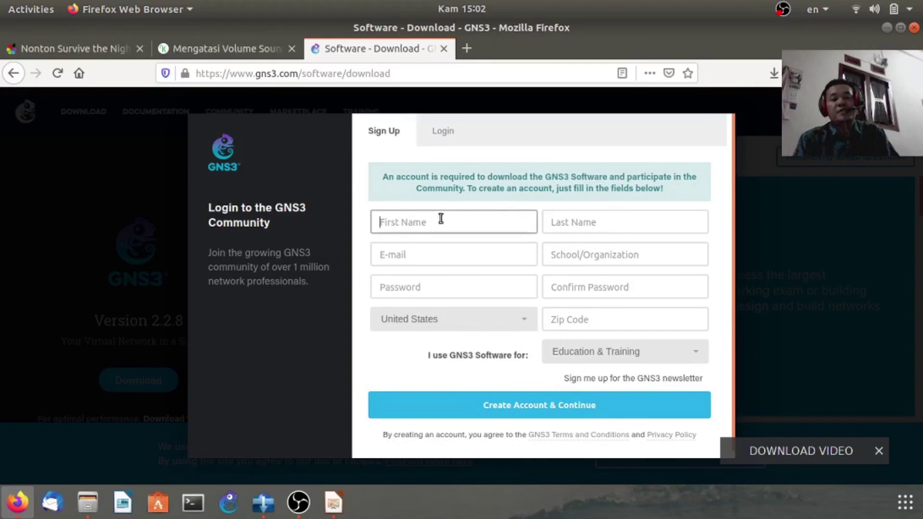
{"action": "left_click", "coordinate": [500, 256]}
{"action": "left_click", "coordinate": [565, 260]}
{"action": "left_click", "coordinate": [491, 292]}
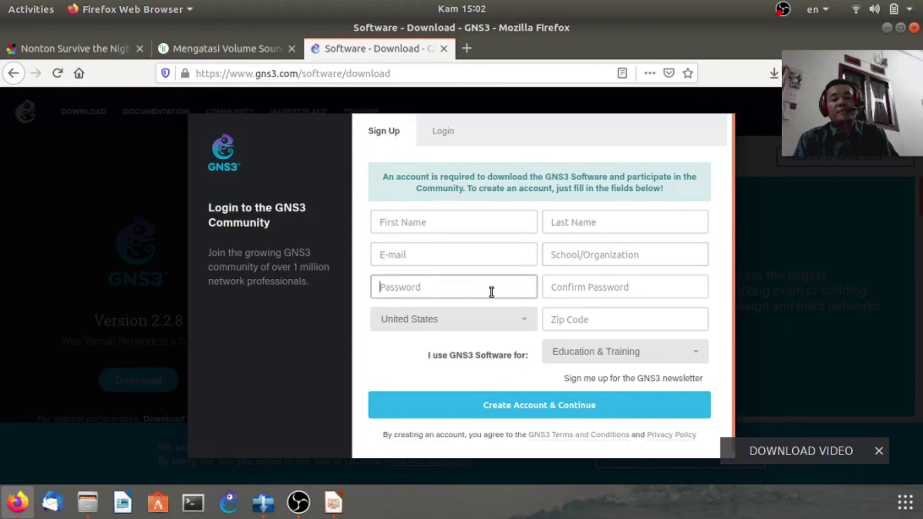
{"action": "left_click", "coordinate": [569, 283]}
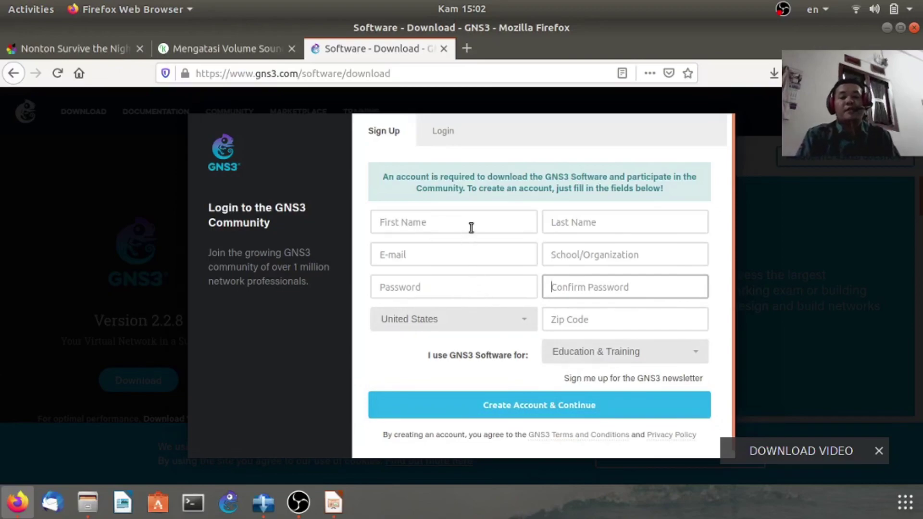
Change from sign-up to the existing-account login and fill in the account e-mail from the saved suggestions
{"action": "left_click", "coordinate": [447, 130]}
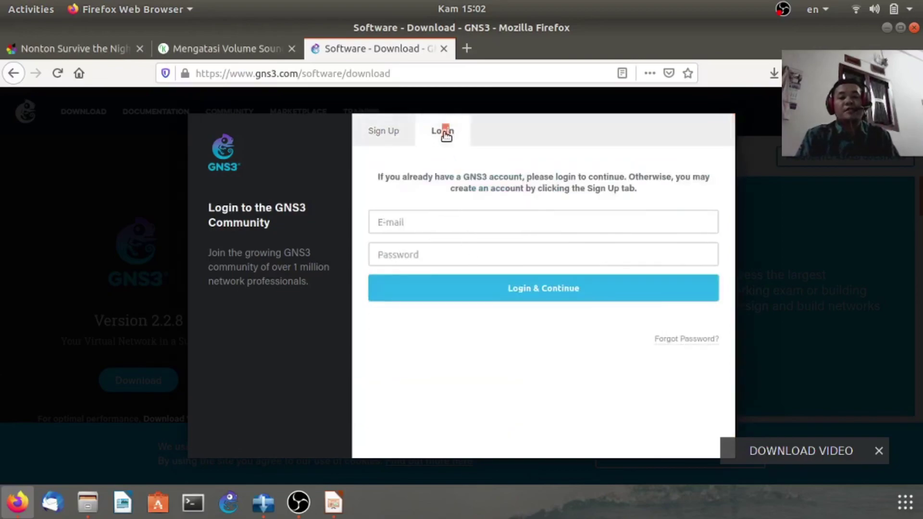
{"action": "left_click", "coordinate": [405, 224]}
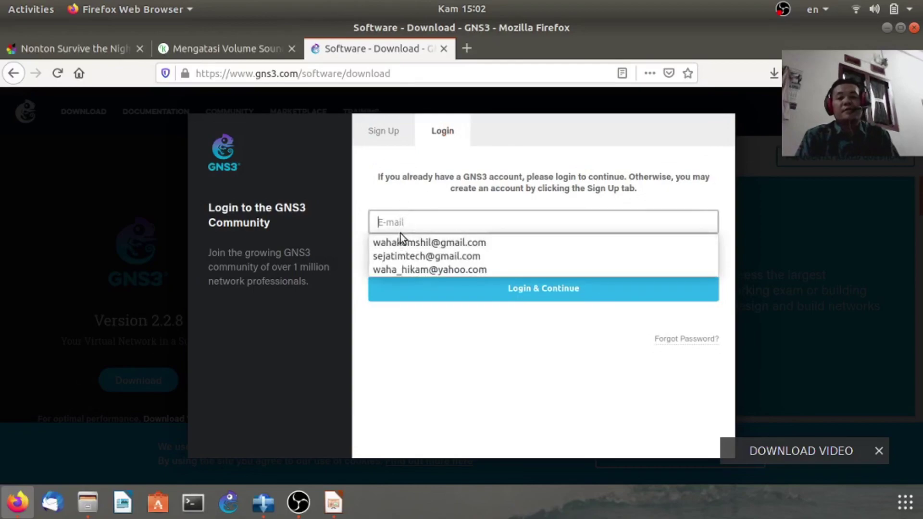
{"action": "left_click", "coordinate": [393, 255]}
Try to log in to GNS3 with the account password and decline saving the login in the browser
{"action": "left_click", "coordinate": [426, 255]}
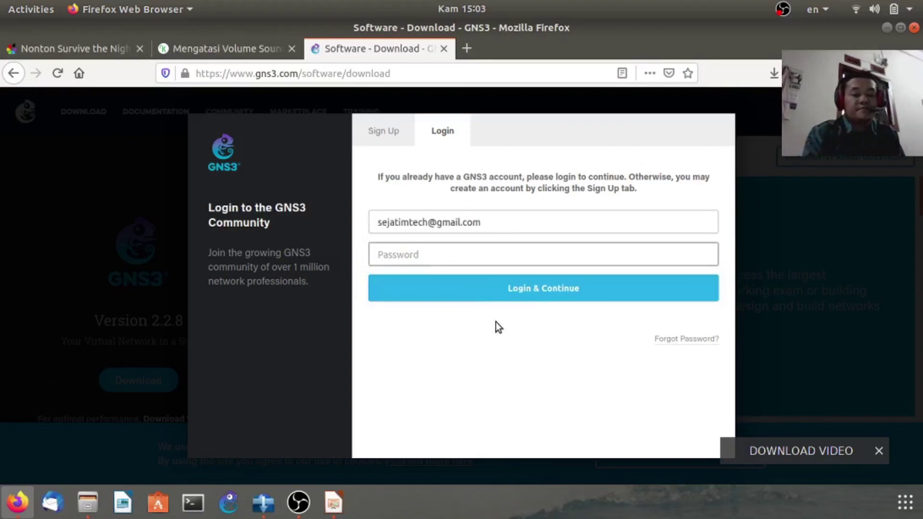
{"action": "type", "text": "•••••"}
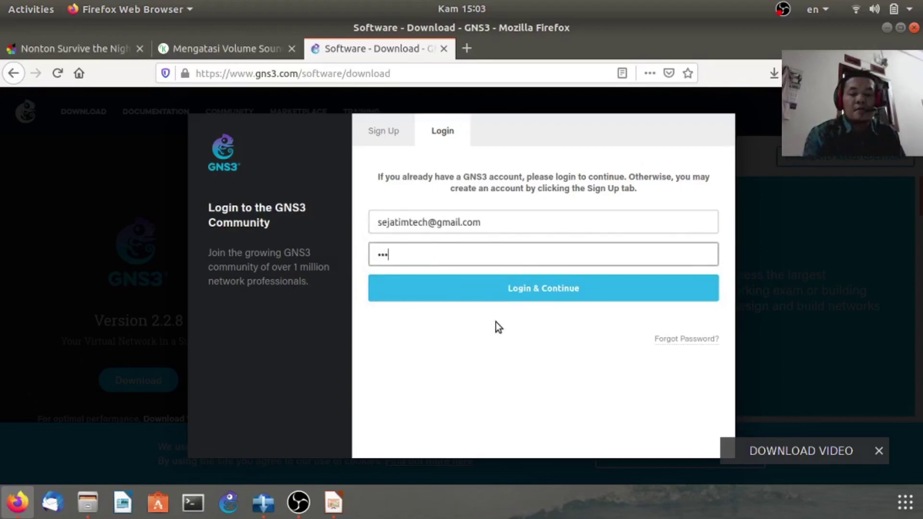
{"action": "type", "text": "••••"}
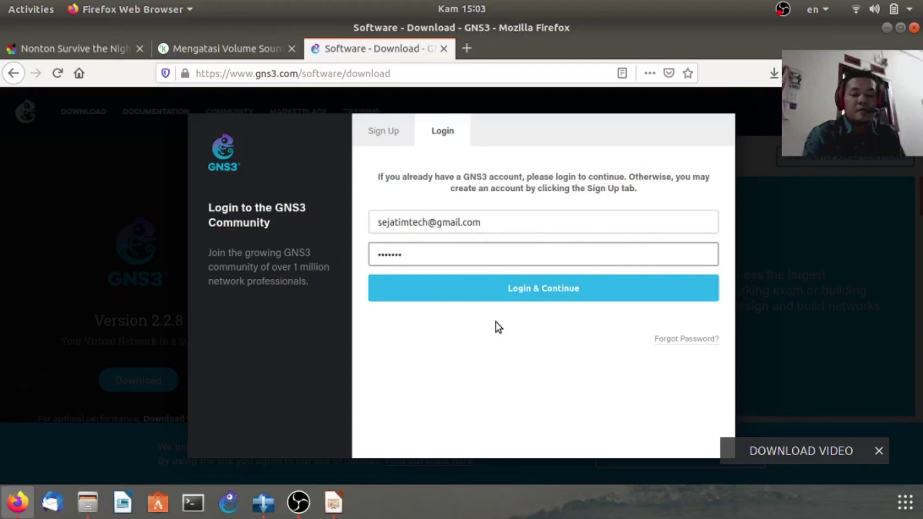
{"action": "type", "text": "•"}
{"action": "left_click", "coordinate": [609, 297]}
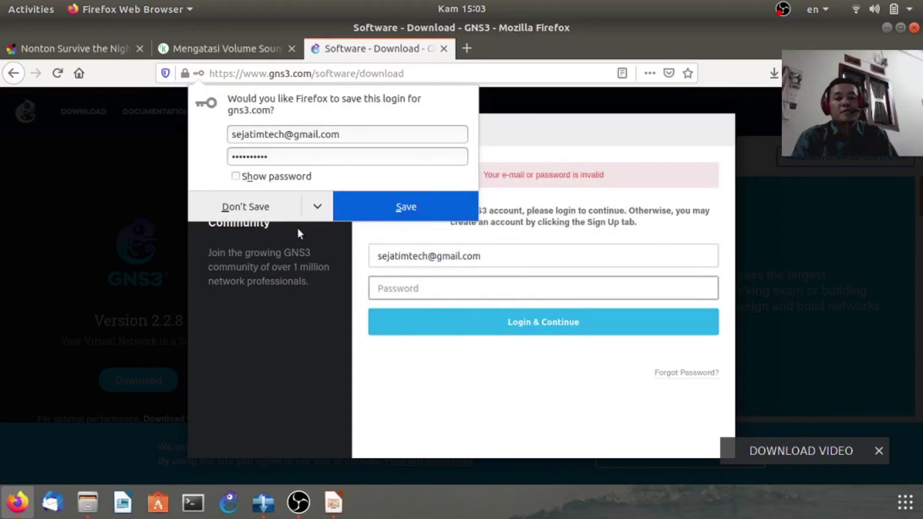
{"action": "left_click", "coordinate": [252, 212]}
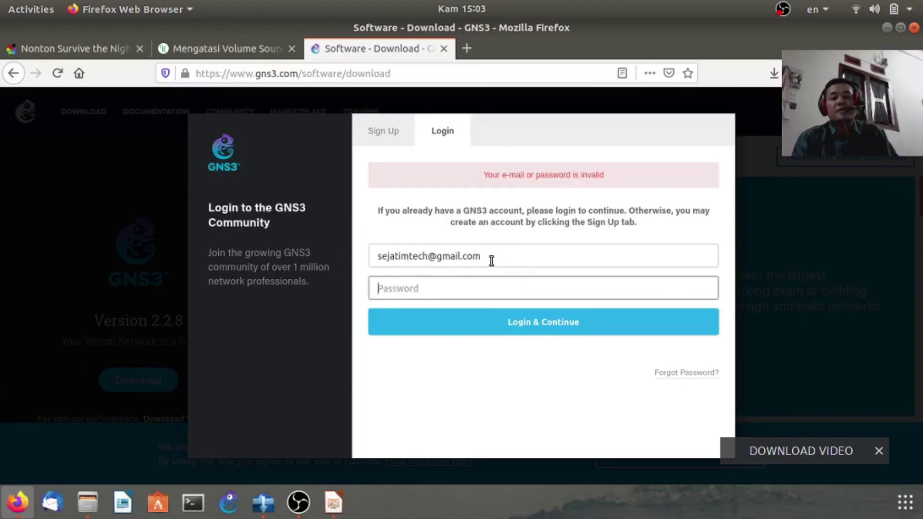
Try the GNS3 login again by re-entering the account password, and decline saving the login once more
{"action": "type", "text": "•"}
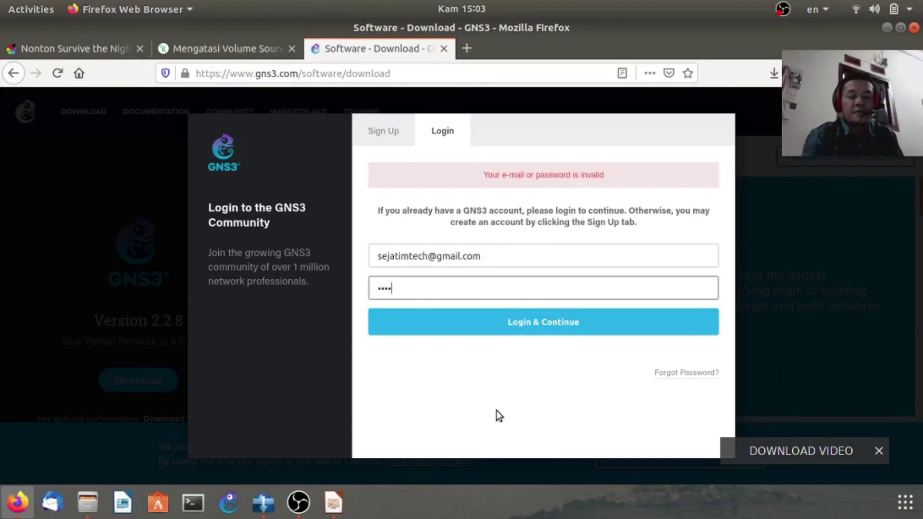
{"action": "type", "text": "•••"}
{"action": "key", "text": "Return"}
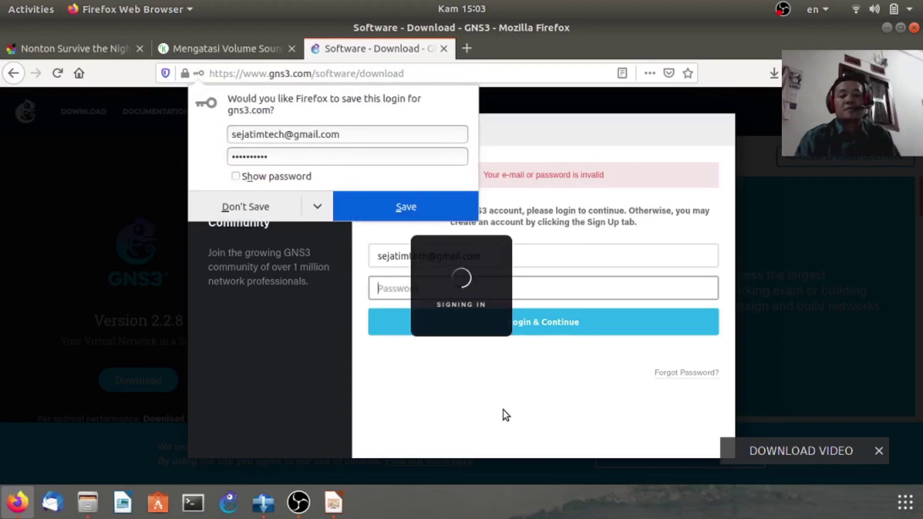
{"action": "left_click", "coordinate": [259, 204]}
Reselect the account e-mail, enter the account password, log in to GNS3 and decline saving the login
{"action": "left_click", "coordinate": [383, 261]}
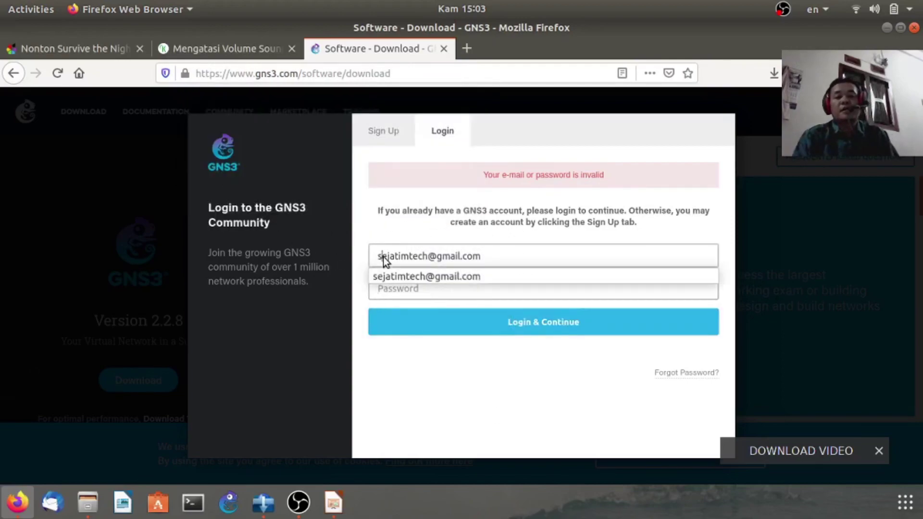
{"action": "left_click", "coordinate": [419, 279]}
{"action": "left_click", "coordinate": [417, 290]}
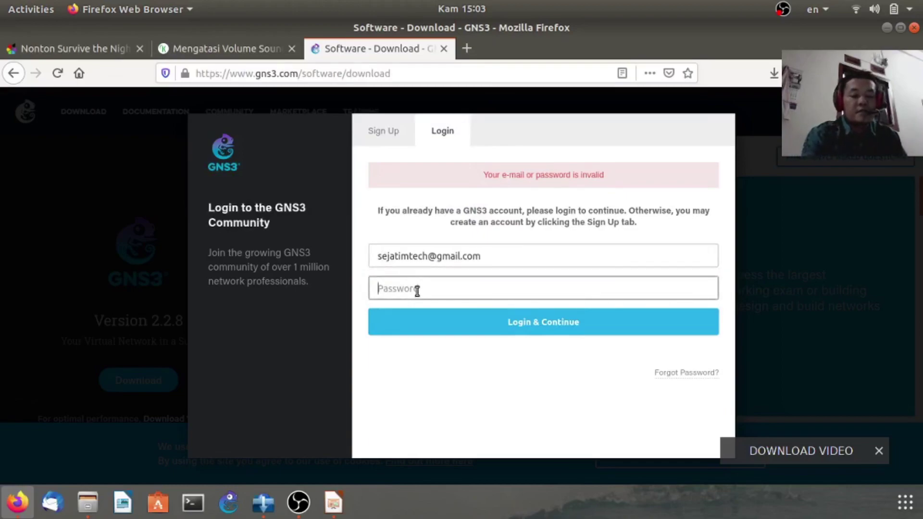
{"action": "type", "text": "•••"}
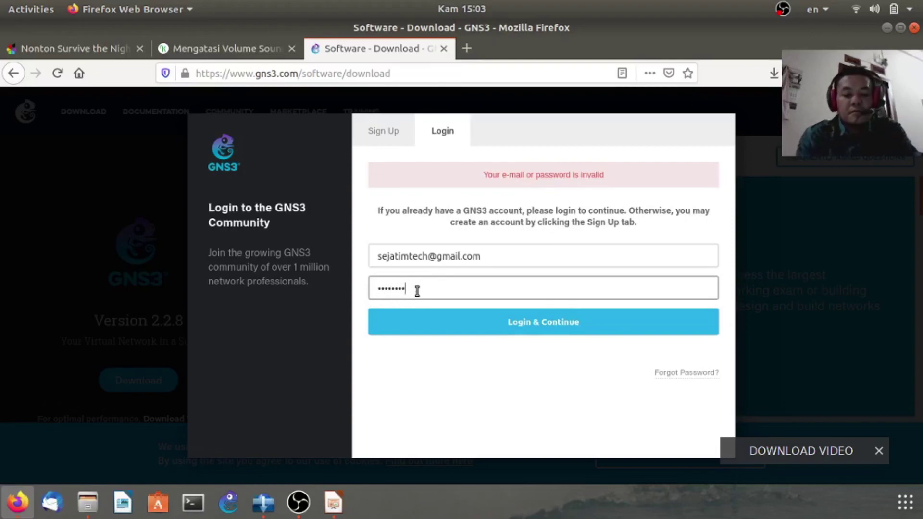
{"action": "type", "text": "•••••••"}
{"action": "left_click", "coordinate": [515, 330]}
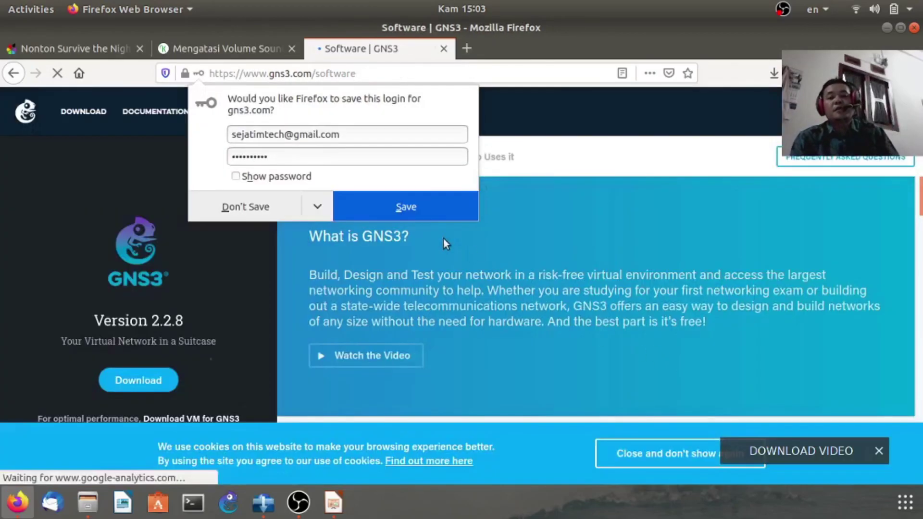
{"action": "left_click", "coordinate": [267, 212]}
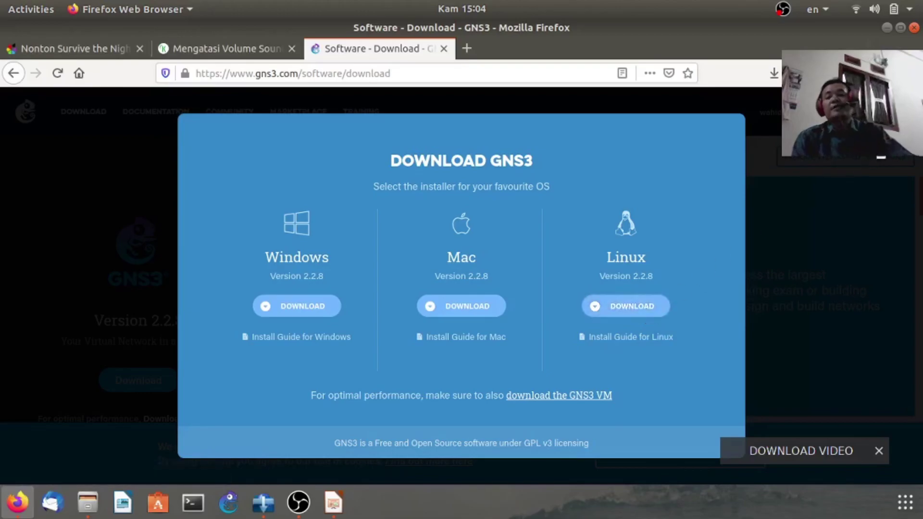
Close the GNS3 installer selection and switch to the LibreOffice Impress presentation materi recording.odp
{"action": "left_click", "coordinate": [827, 165]}
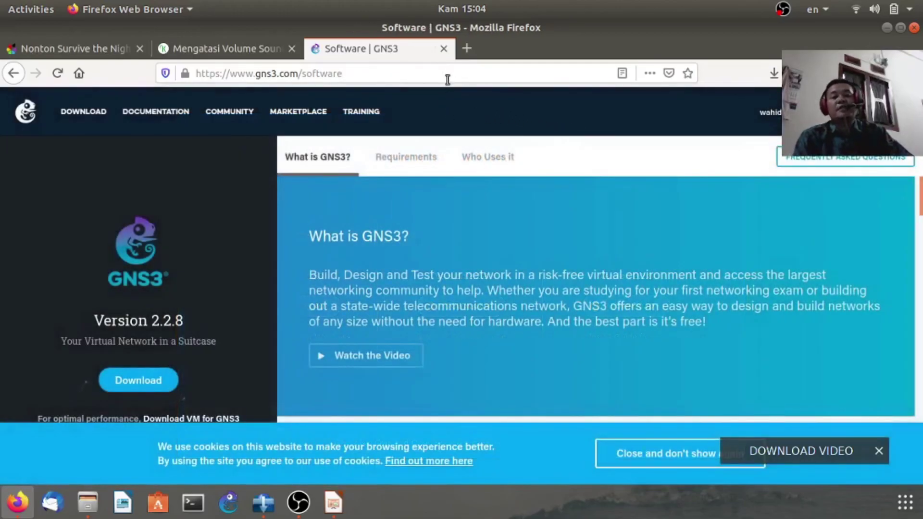
{"action": "left_click", "coordinate": [344, 503]}
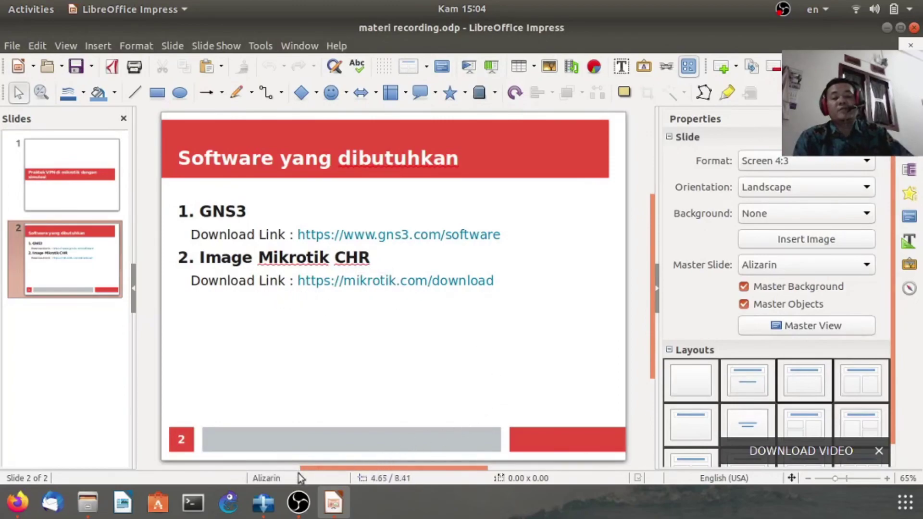
Switch to Firefox, search the web for mikrotik and open the Software page of the MikroTik website
{"action": "left_click", "coordinate": [17, 502]}
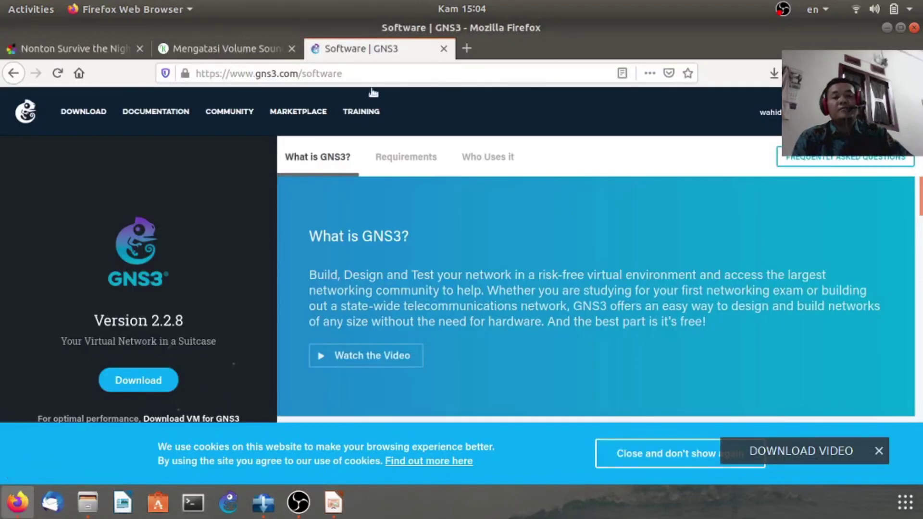
{"action": "left_click", "coordinate": [377, 75]}
{"action": "type", "text": "m"}
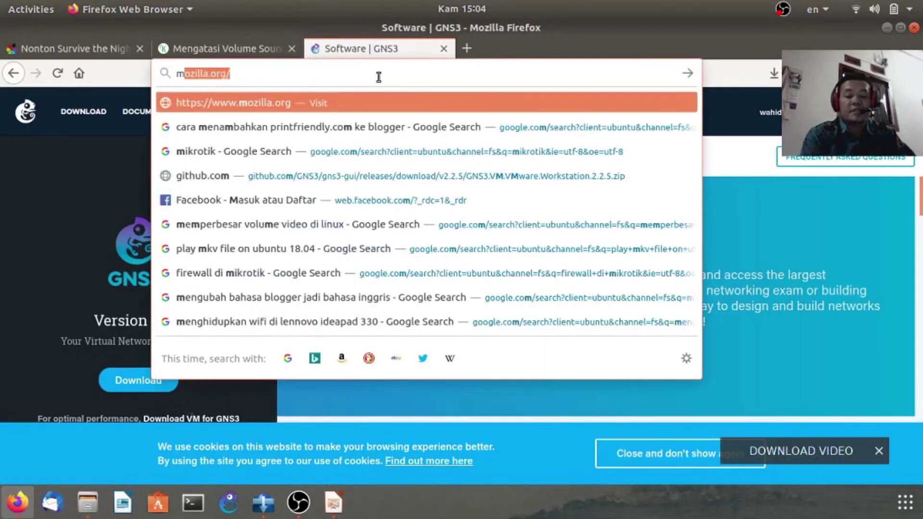
{"action": "type", "text": "ikrotik"}
{"action": "key", "text": "Return"}
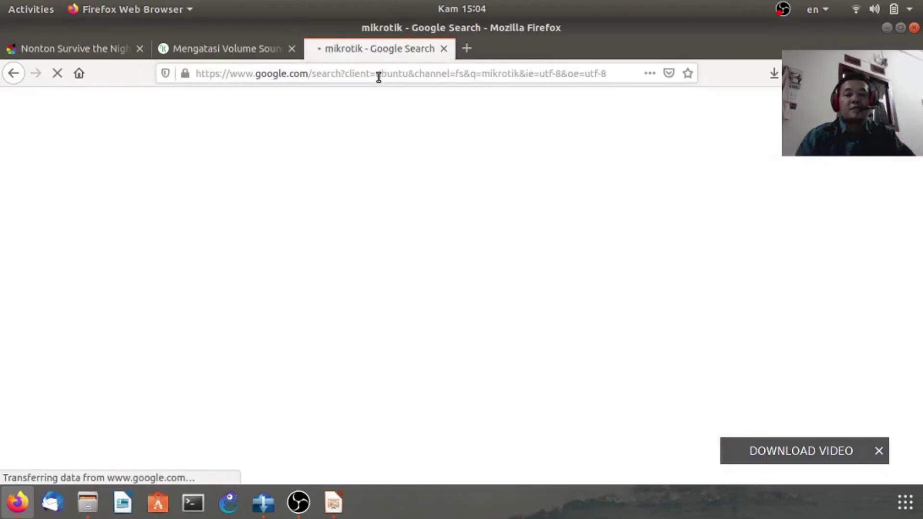
{"action": "left_click", "coordinate": [174, 232]}
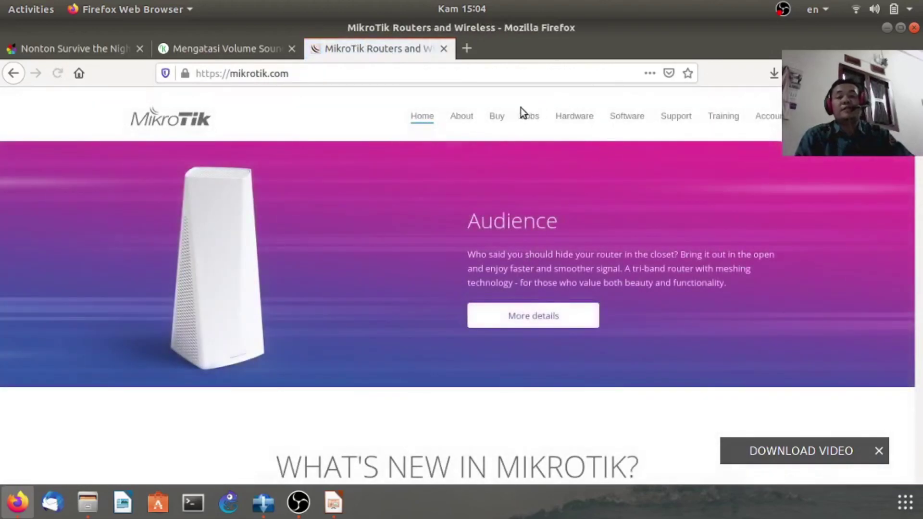
{"action": "left_click", "coordinate": [638, 117]}
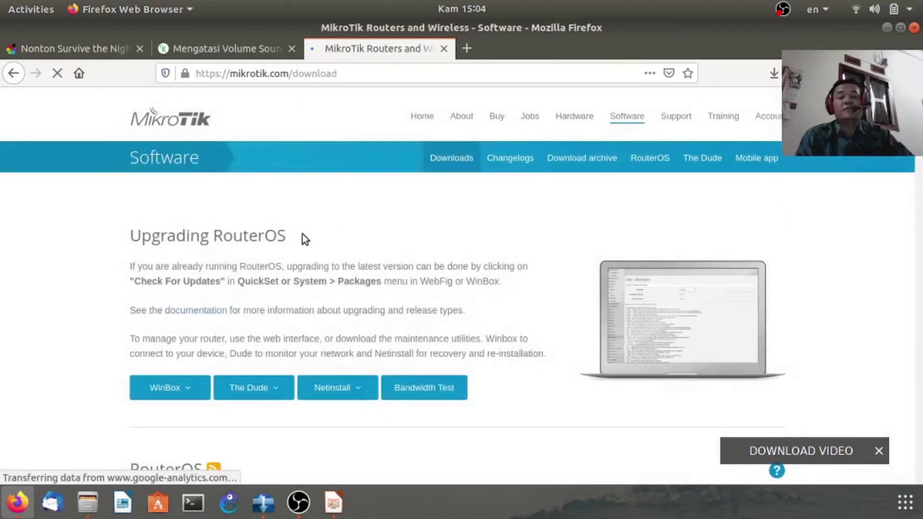
Look through the RouterOS and Cloud Hosted Router download tables, examining the available Cloud Hosted Router image types
{"action": "scroll", "coordinate": [400, 219], "scroll_direction": "down", "scroll_amount": 5}
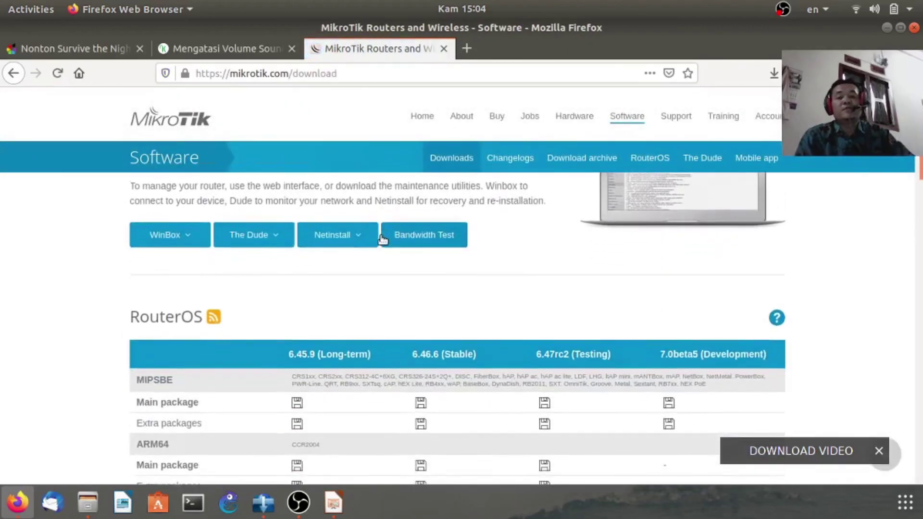
{"action": "scroll", "coordinate": [215, 274], "scroll_direction": "down", "scroll_amount": 15}
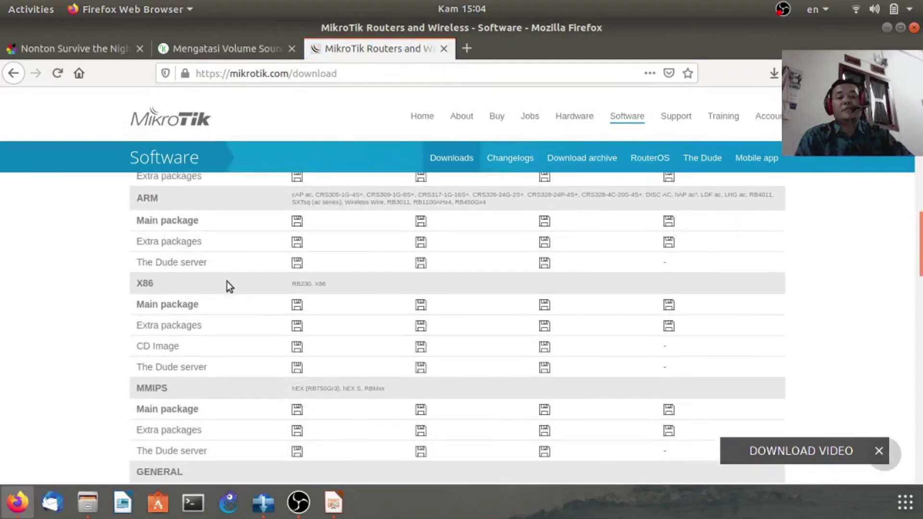
{"action": "scroll", "coordinate": [262, 277], "scroll_direction": "down", "scroll_amount": 5}
{"action": "scroll", "coordinate": [257, 294], "scroll_direction": "up", "scroll_amount": 1}
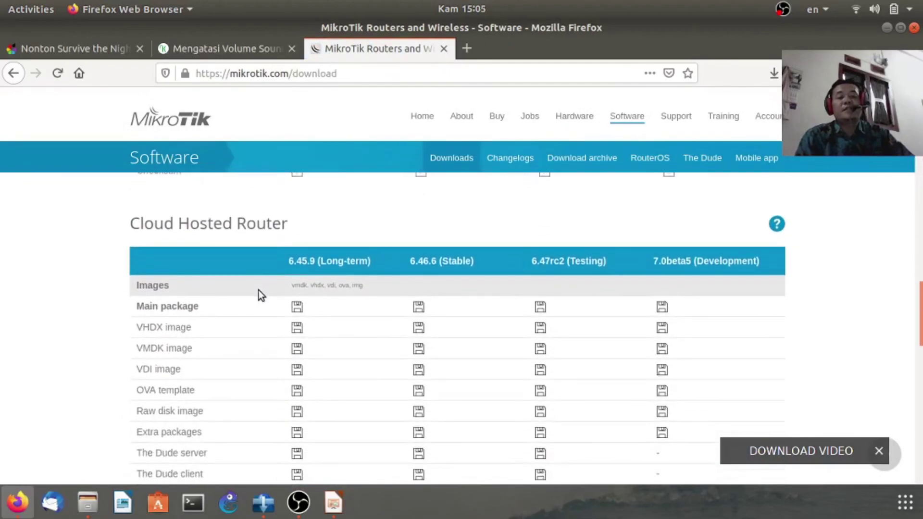
{"action": "scroll", "coordinate": [259, 290], "scroll_direction": "up", "scroll_amount": 3}
{"action": "scroll", "coordinate": [259, 291], "scroll_direction": "up", "scroll_amount": 1}
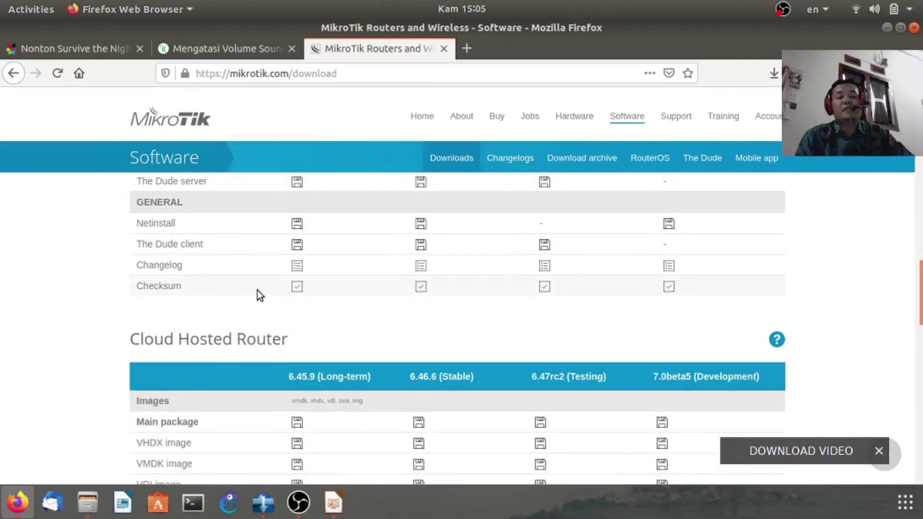
{"action": "scroll", "coordinate": [231, 348], "scroll_direction": "down", "scroll_amount": 3}
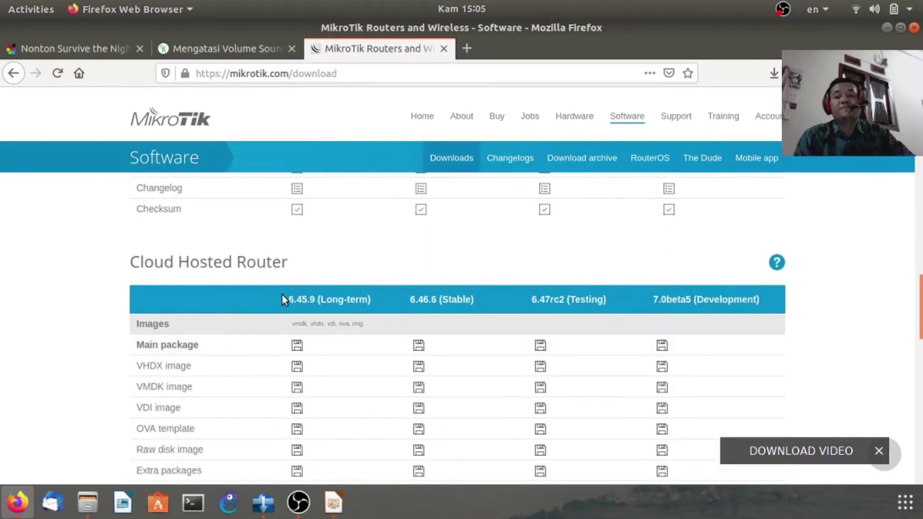
{"action": "scroll", "coordinate": [280, 303], "scroll_direction": "down", "scroll_amount": 4}
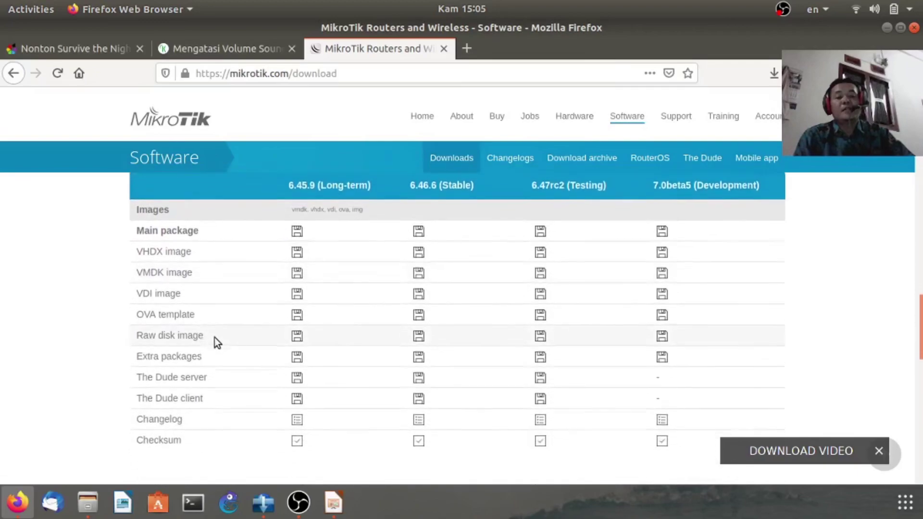
{"action": "scroll", "coordinate": [214, 337], "scroll_direction": "up", "scroll_amount": 5}
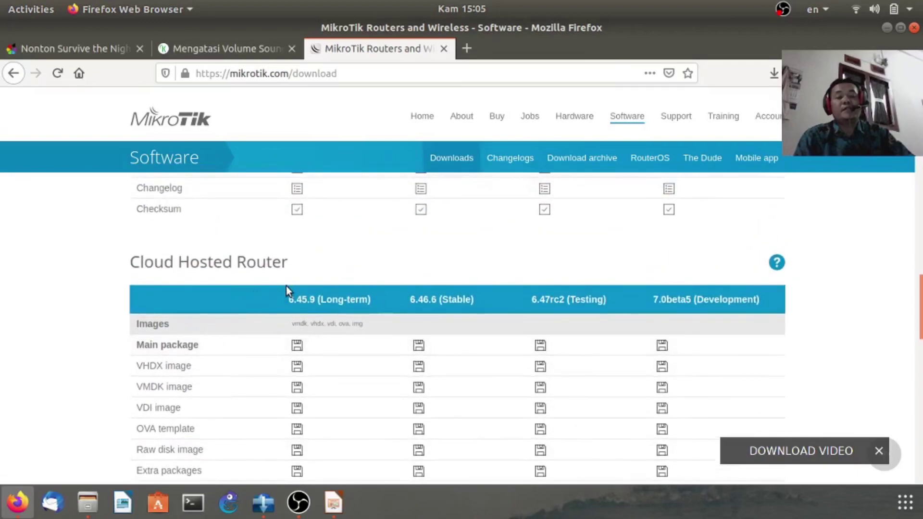
{"action": "scroll", "coordinate": [243, 356], "scroll_direction": "down", "scroll_amount": 2}
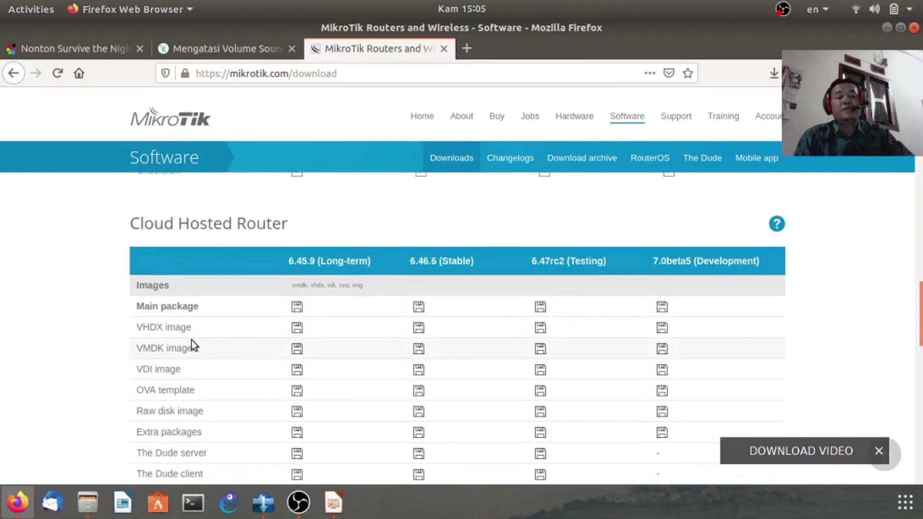
{"action": "scroll", "coordinate": [180, 357], "scroll_direction": "down", "scroll_amount": 1}
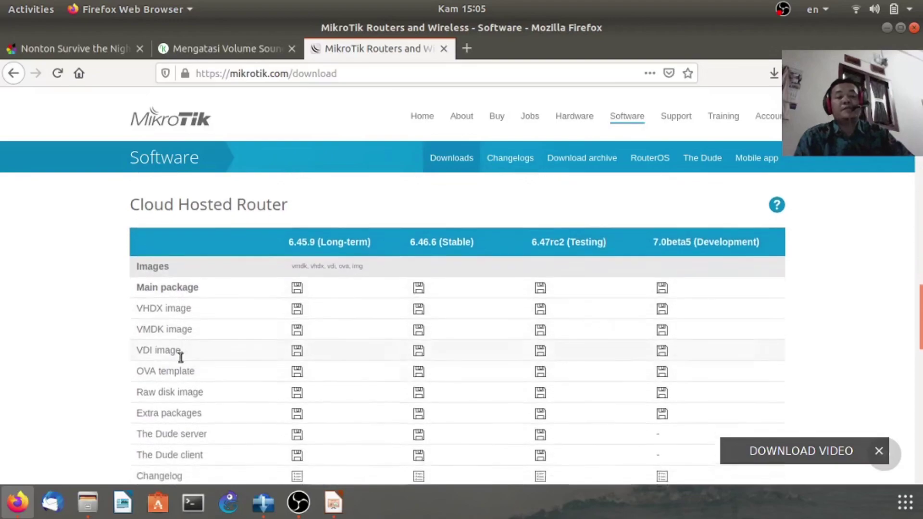
{"action": "scroll", "coordinate": [180, 365], "scroll_direction": "down", "scroll_amount": 3}
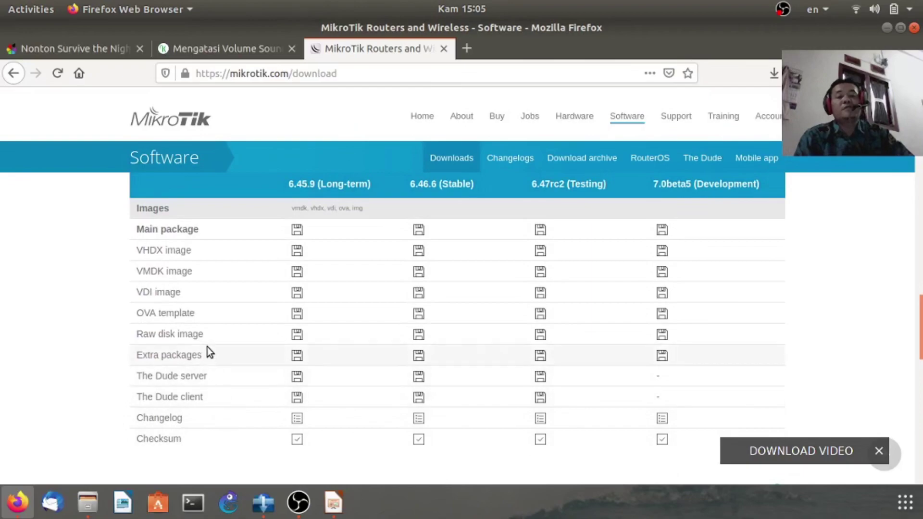
Download the Cloud Hosted Router raw disk image for 6.46.6 (Stable) as chr-6.46.6.img.zip and open its download folder
{"action": "scroll", "coordinate": [210, 337], "scroll_direction": "up", "scroll_amount": 2}
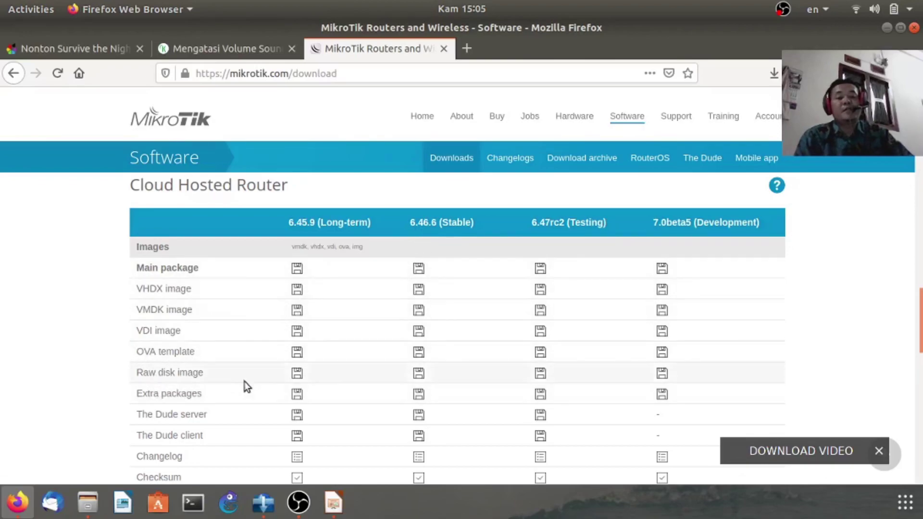
{"action": "left_click", "coordinate": [418, 374]}
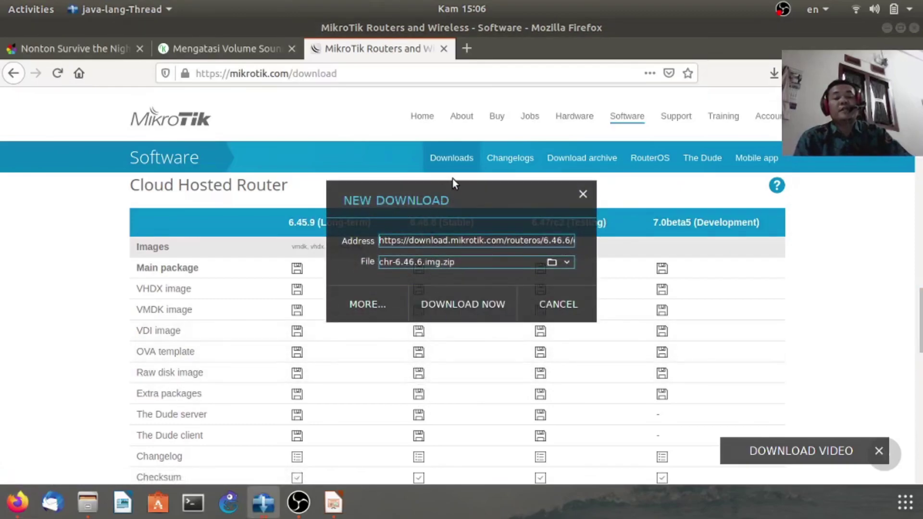
{"action": "left_click", "coordinate": [465, 309]}
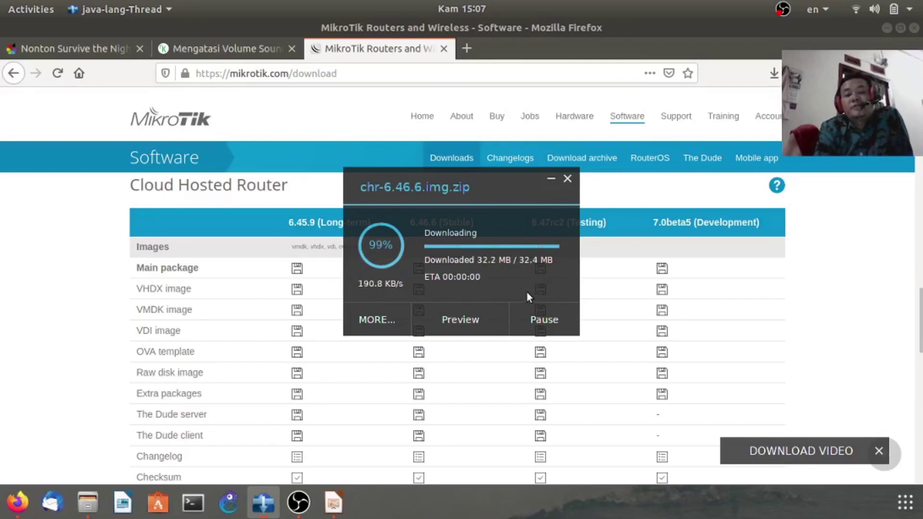
{"action": "left_click", "coordinate": [484, 310]}
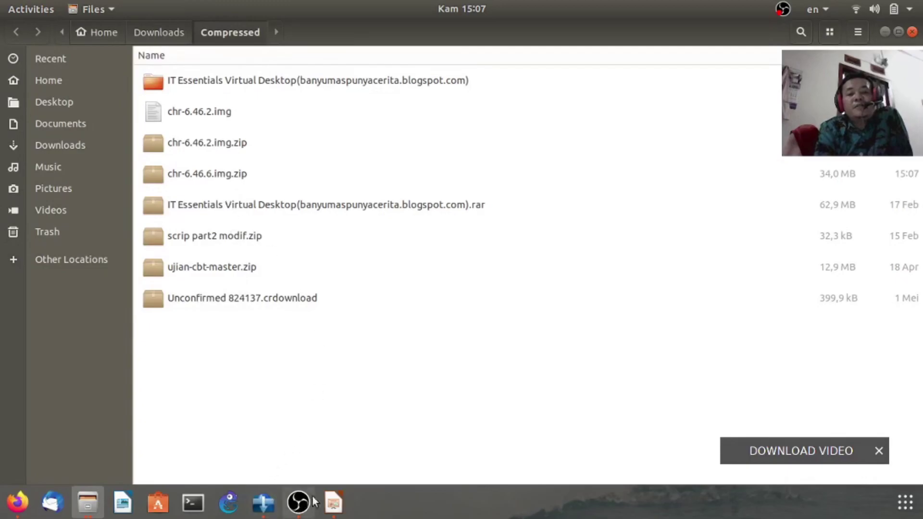
Show the Compressed downloads folder again and inspect the contents of chr-6.46.6.img.zip in Archive Manager
{"action": "left_click", "coordinate": [24, 503]}
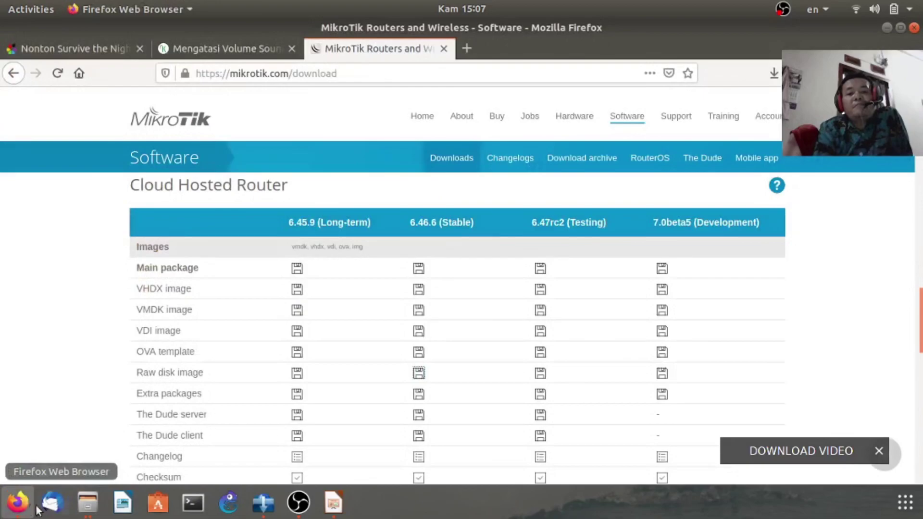
{"action": "left_click", "coordinate": [89, 502]}
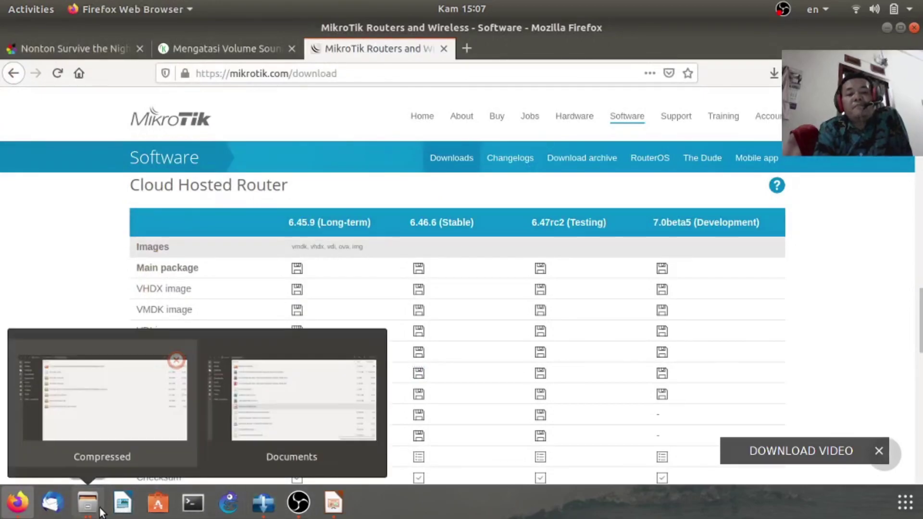
{"action": "left_click", "coordinate": [160, 428]}
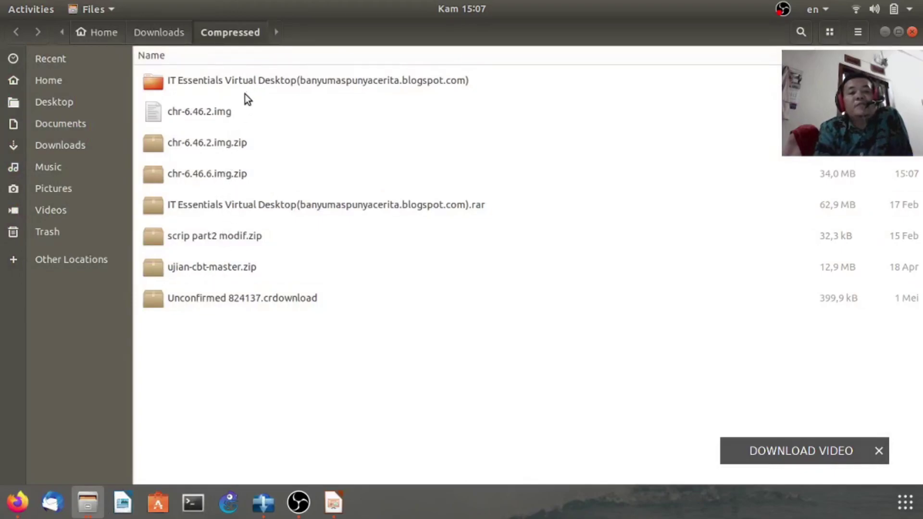
{"action": "left_click", "coordinate": [218, 179]}
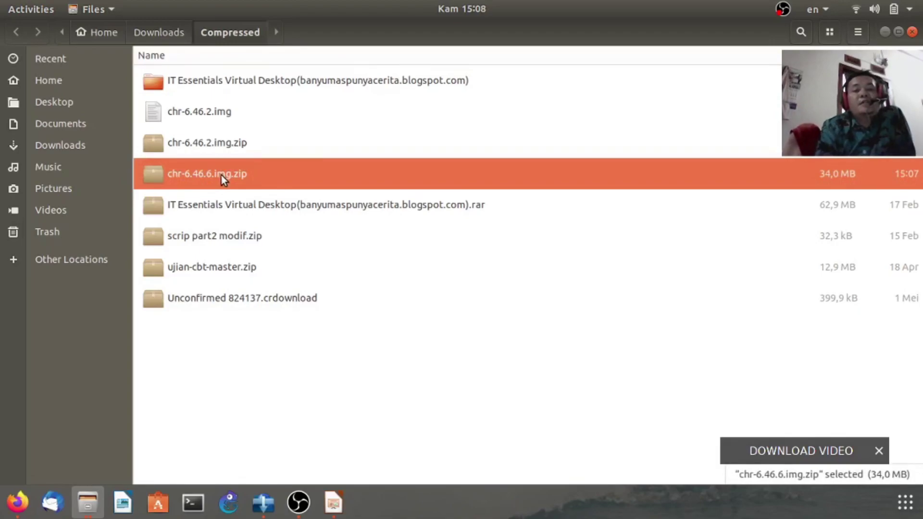
{"action": "double_click", "coordinate": [154, 176]}
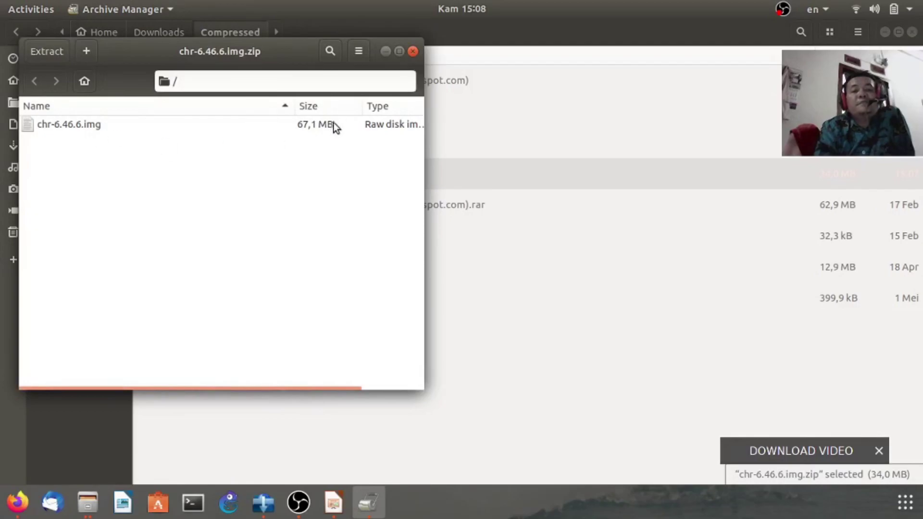
{"action": "left_click", "coordinate": [411, 52]}
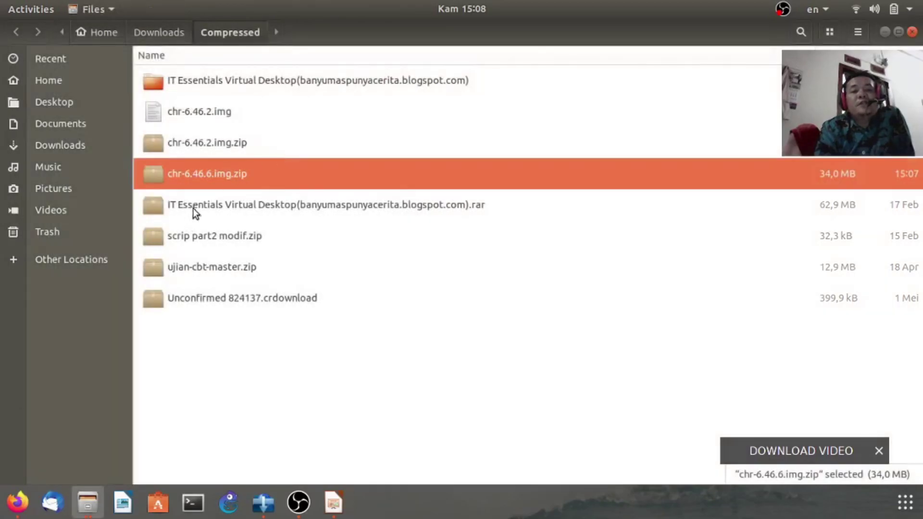
Extract chr-6.46.6.img.zip into the same Compressed folder and close the file manager window
{"action": "right_click", "coordinate": [227, 173]}
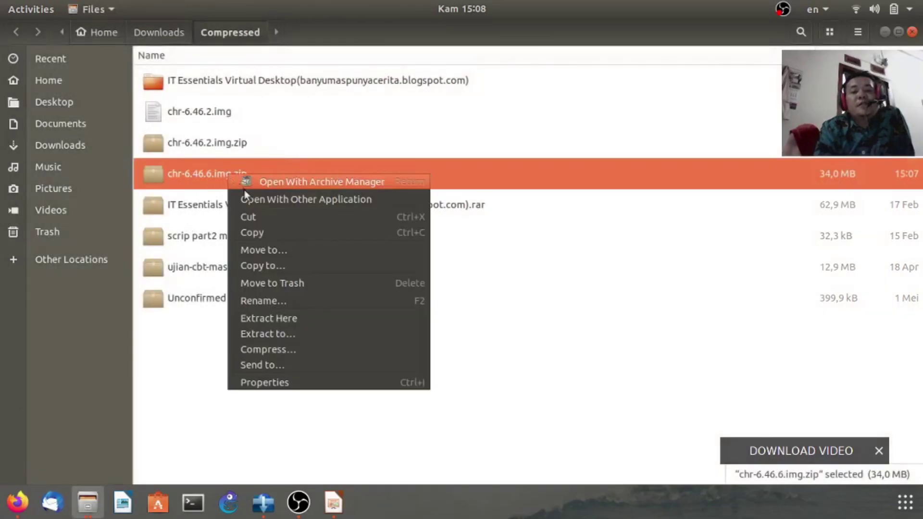
{"action": "left_click", "coordinate": [286, 319]}
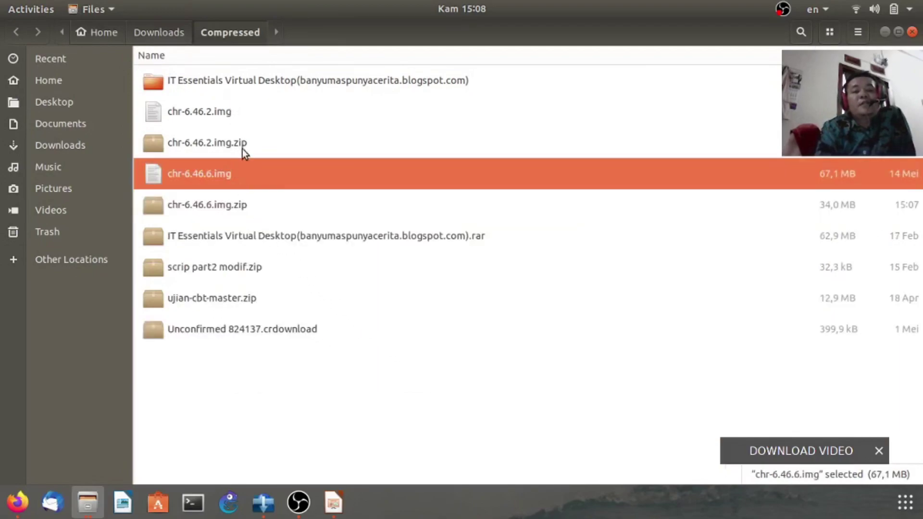
{"action": "left_click", "coordinate": [913, 33]}
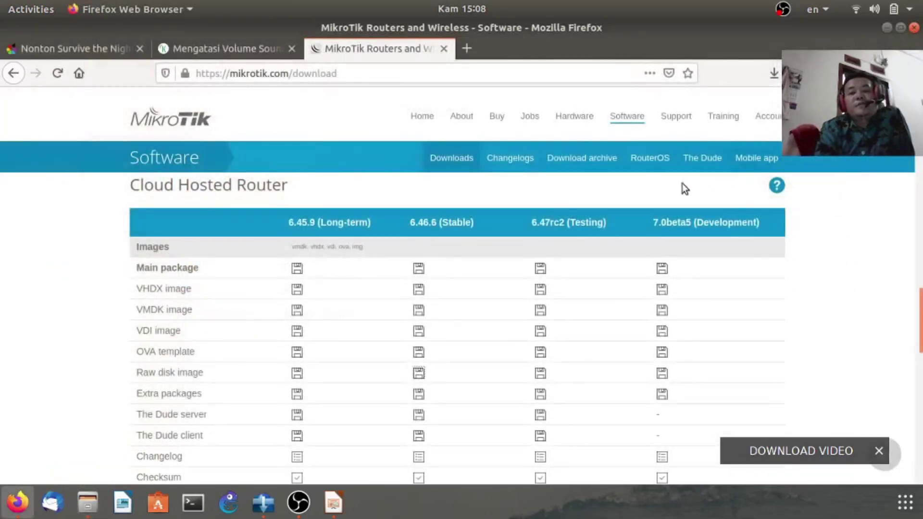
Minimize the Firefox, LibreOffice Impress and OBS windows to switch to GNS3
{"action": "left_click", "coordinate": [889, 29]}
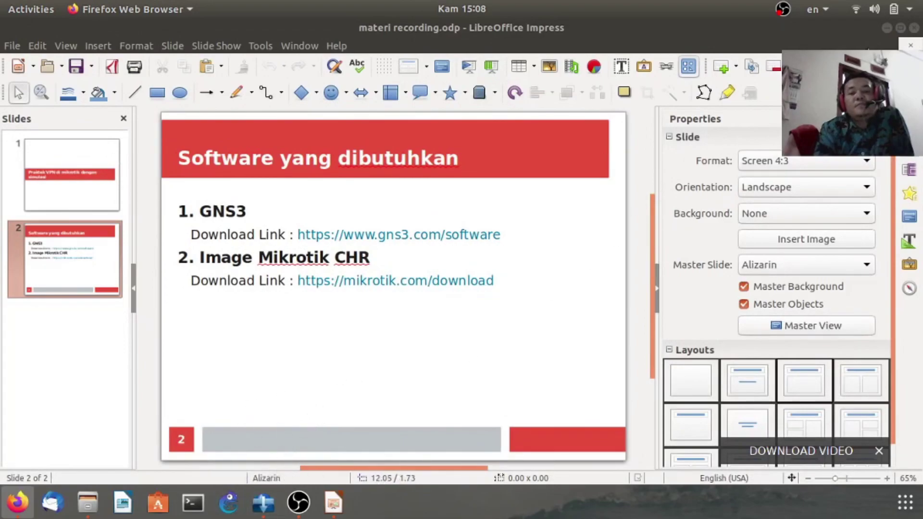
{"action": "left_click", "coordinate": [887, 28]}
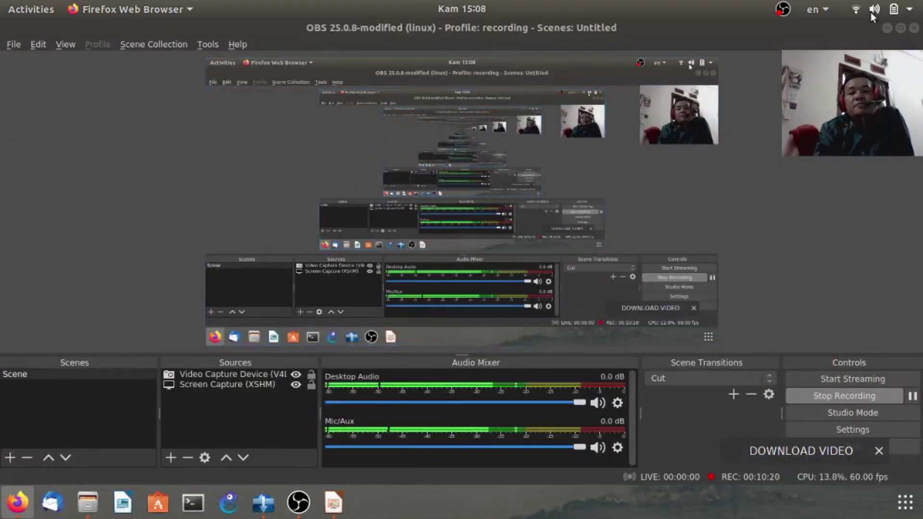
{"action": "left_click", "coordinate": [889, 27]}
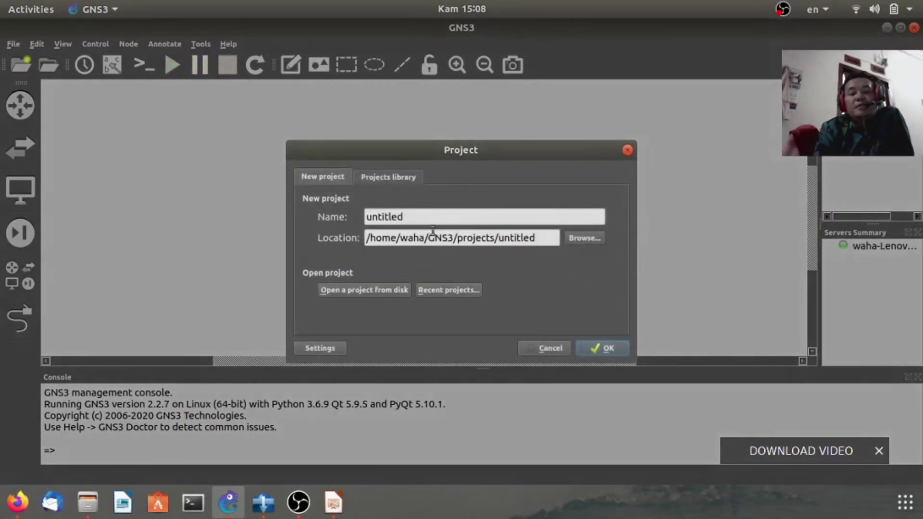
Create a new GNS3 project named pptp, overwriting the existing project of that name
{"action": "left_click_drag", "start_coordinate": [416, 216], "coordinate": [307, 216]}
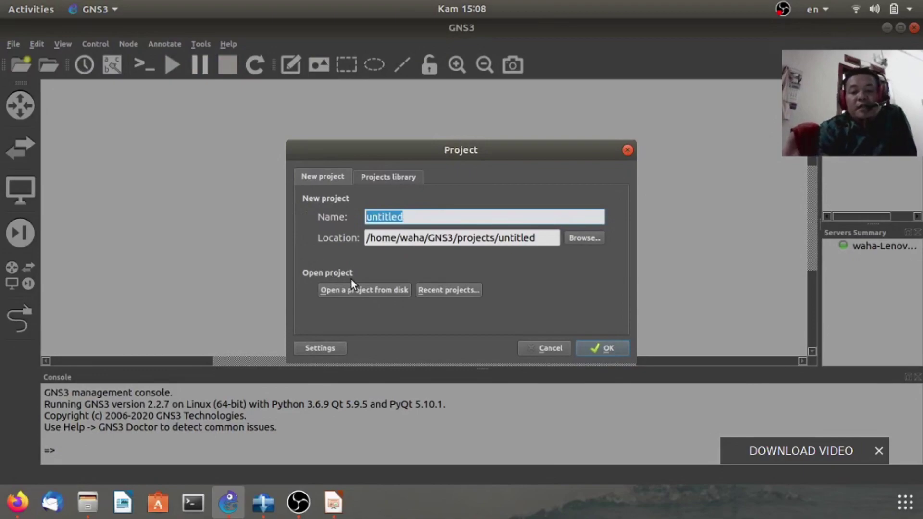
{"action": "type", "text": "pptp"}
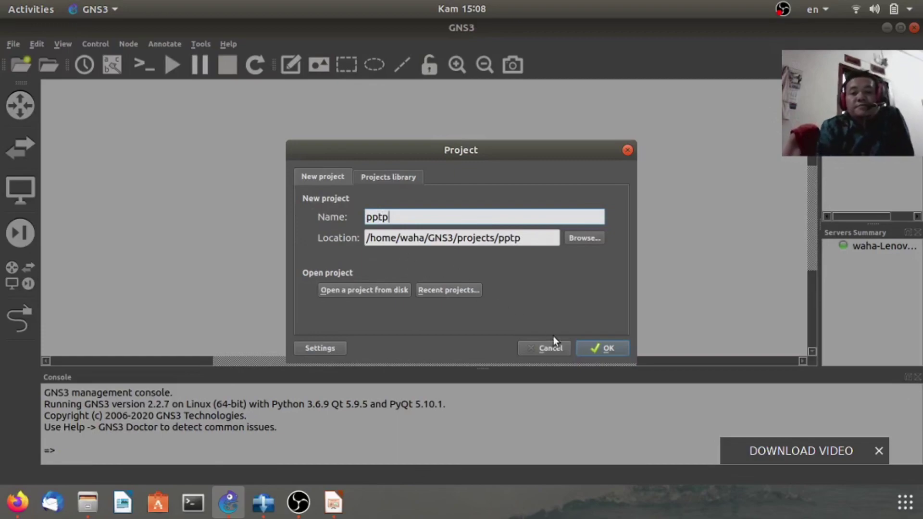
{"action": "left_click", "coordinate": [587, 349]}
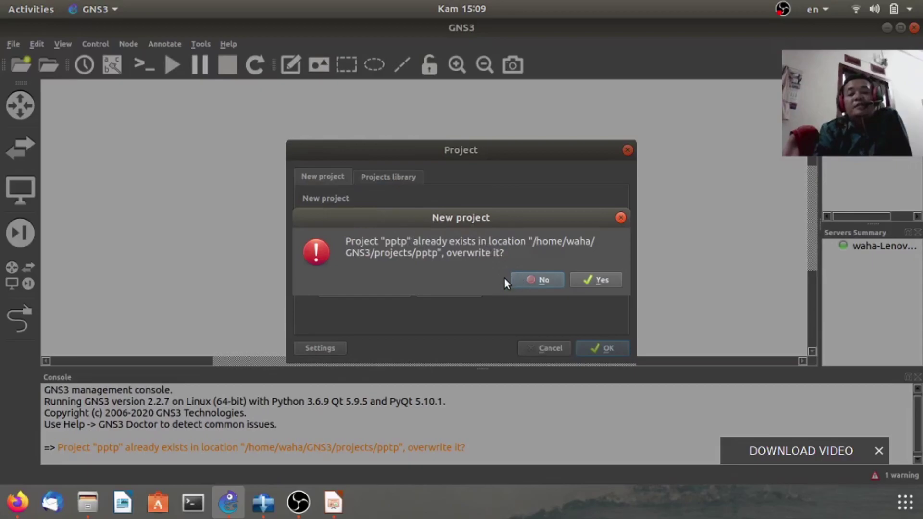
{"action": "left_click", "coordinate": [598, 278]}
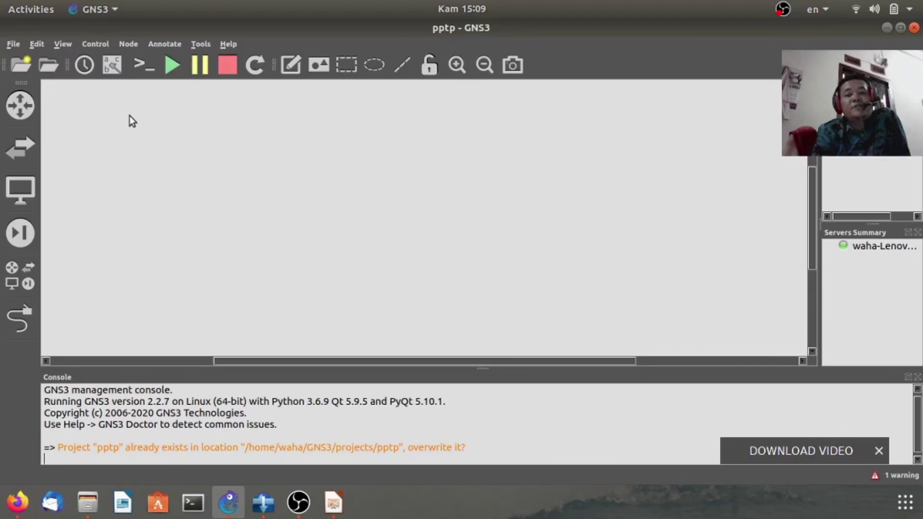
Check the list of available routers and open the Qemu VM templates in the preferences
{"action": "left_click", "coordinate": [19, 105]}
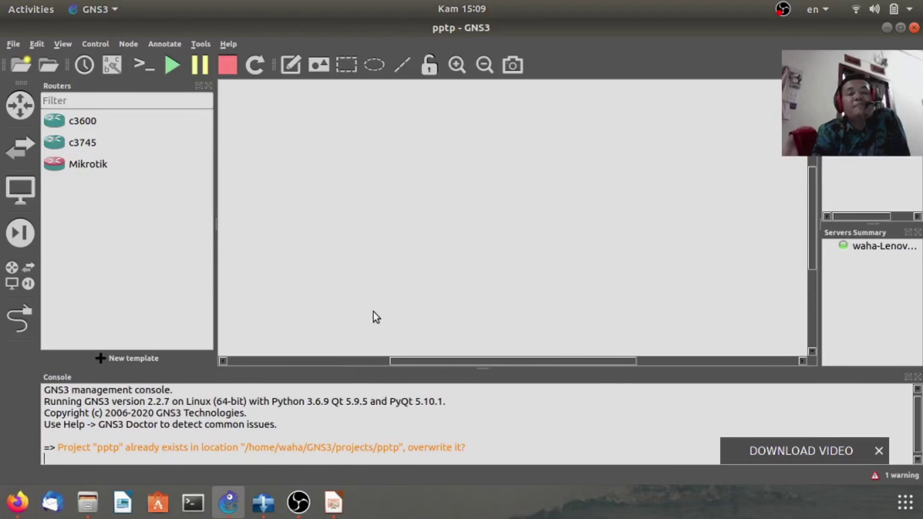
{"action": "left_click", "coordinate": [209, 87]}
{"action": "left_click", "coordinate": [35, 44]}
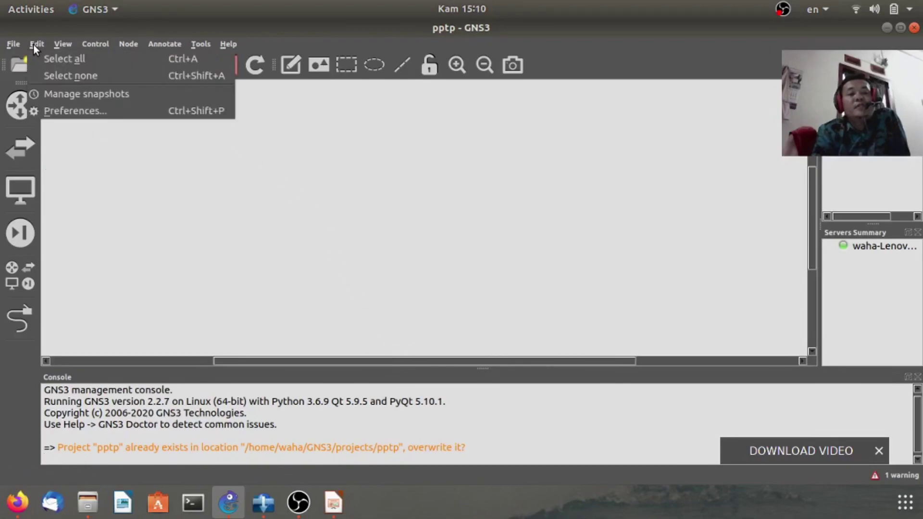
{"action": "left_click", "coordinate": [82, 110]}
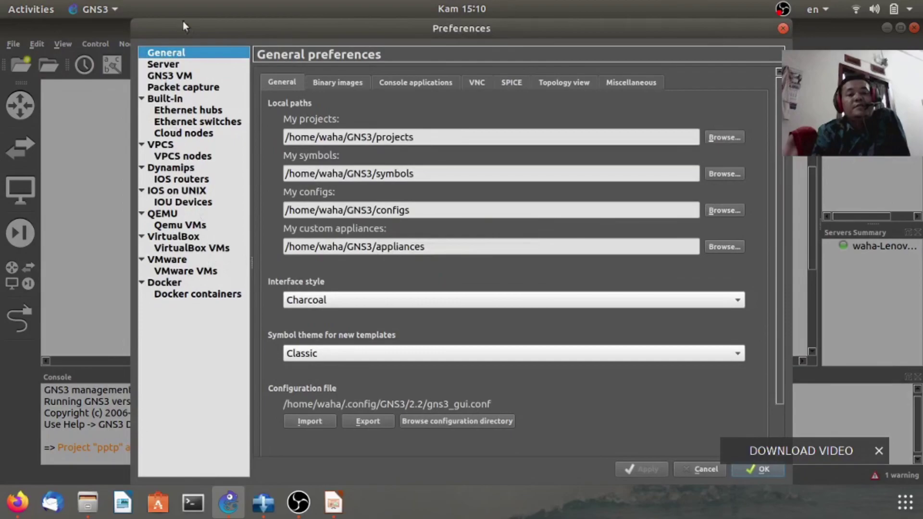
{"action": "left_click", "coordinate": [184, 224]}
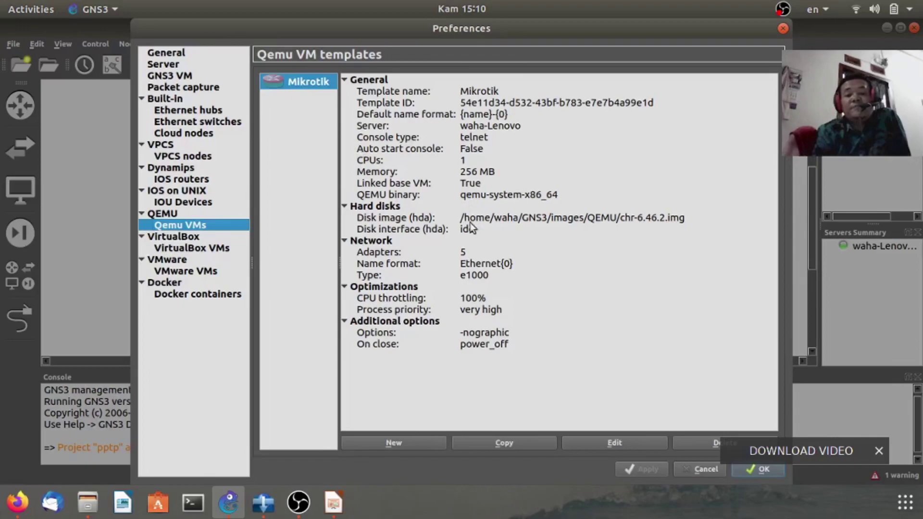
Start a new QEMU VM template and name it mikrotikbaru
{"action": "left_click", "coordinate": [407, 438]}
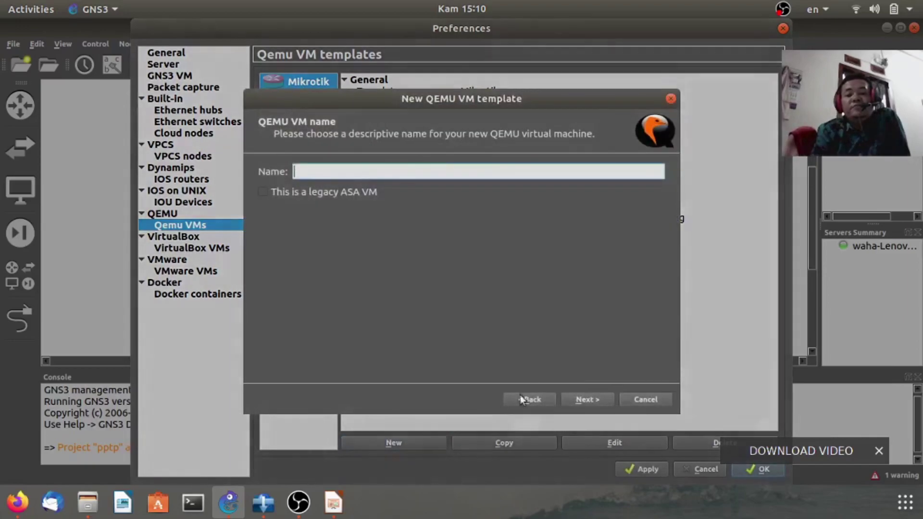
{"action": "type", "text": "mikrotuk"}
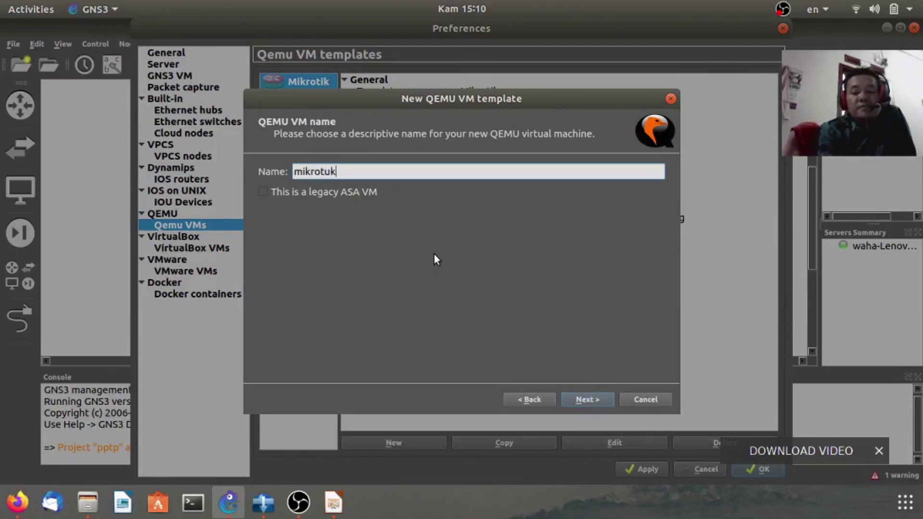
{"action": "type", "text": "baru"}
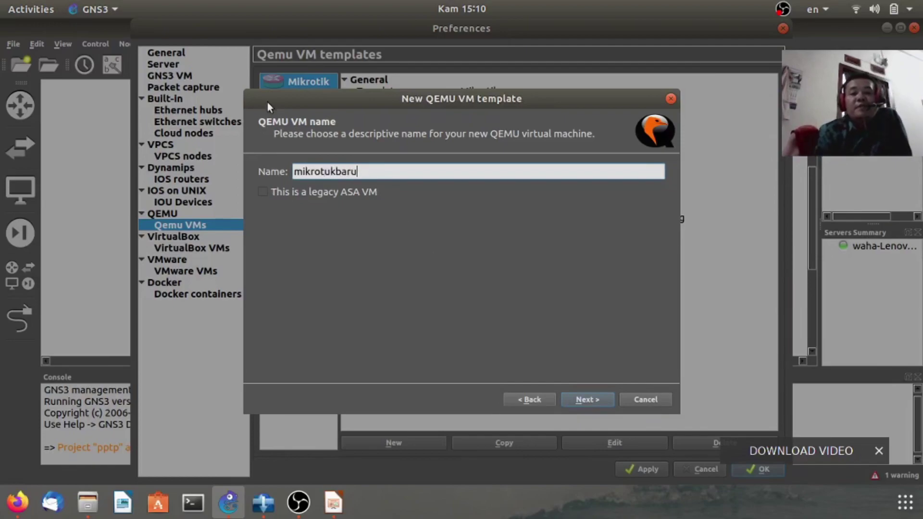
{"action": "left_click", "coordinate": [330, 170]}
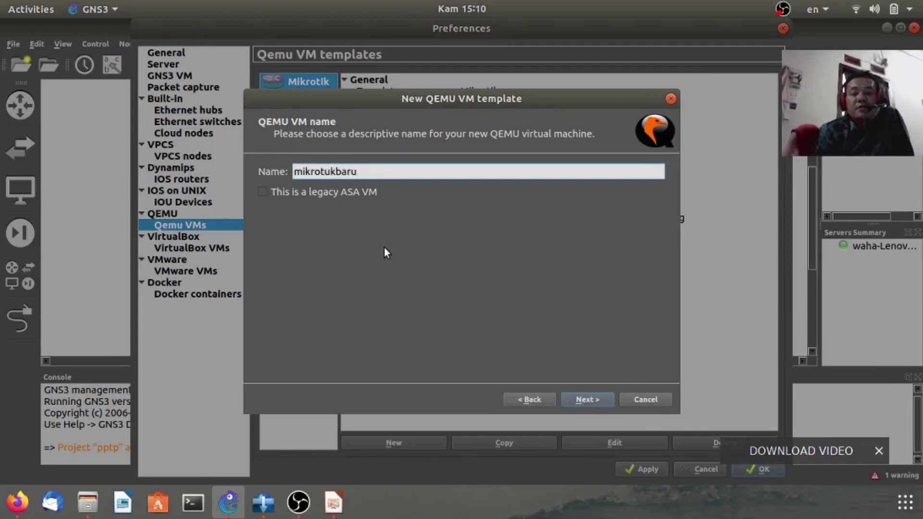
{"action": "key", "text": "BackSpace"}
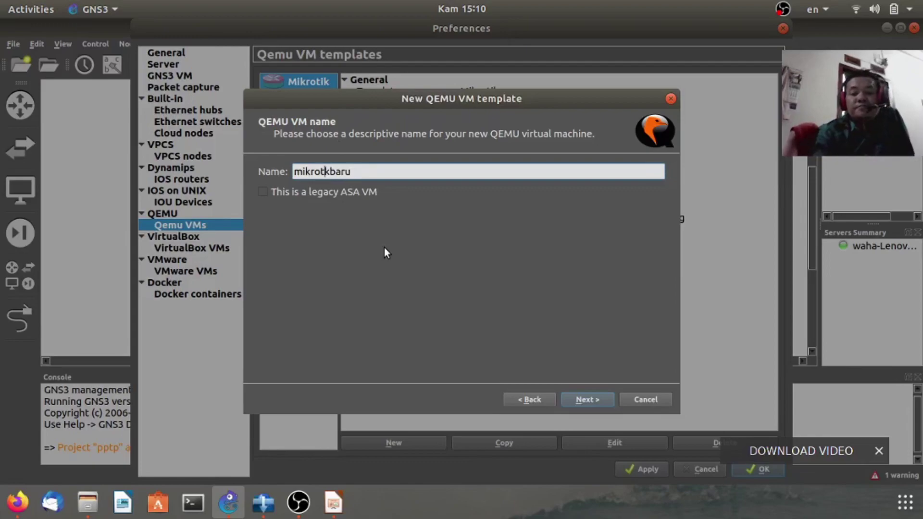
{"action": "type", "text": "i"}
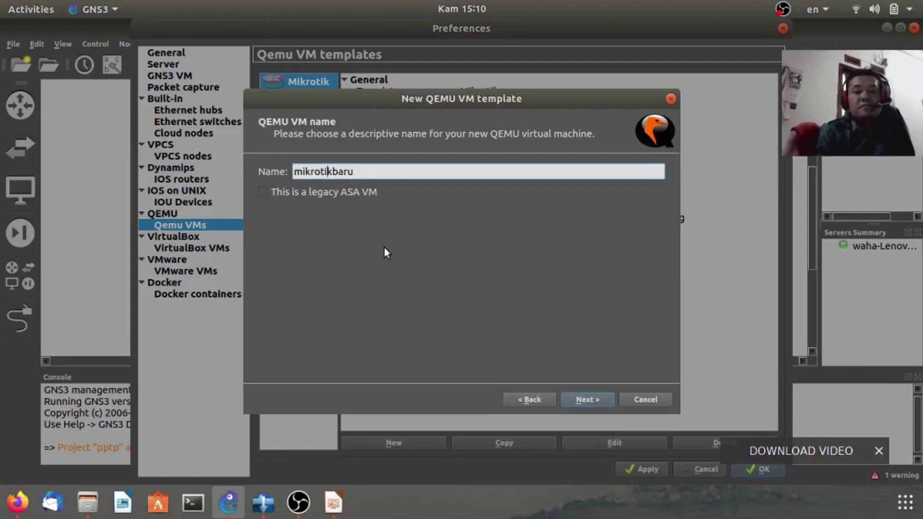
Accept the qemu-system-x86_64 binary, 256 MB of RAM and the telnet console type for the new template
{"action": "left_click", "coordinate": [587, 403]}
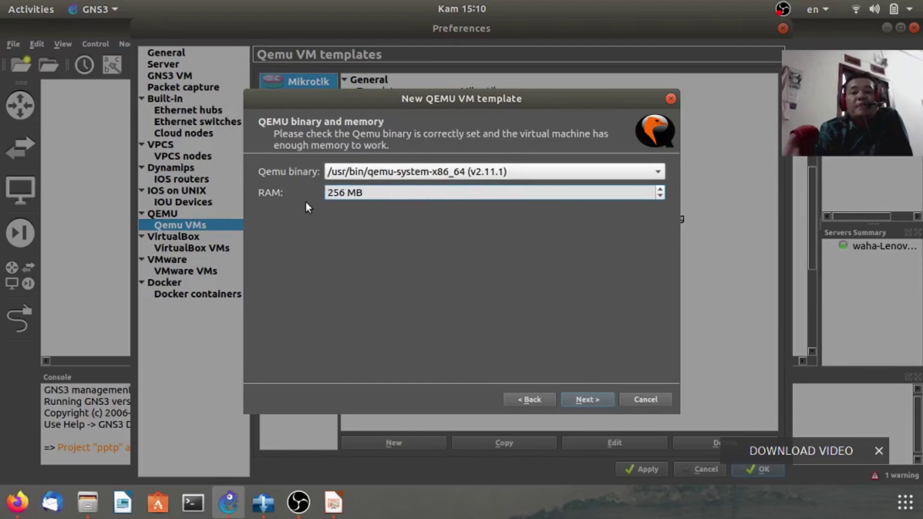
{"action": "left_click", "coordinate": [589, 404]}
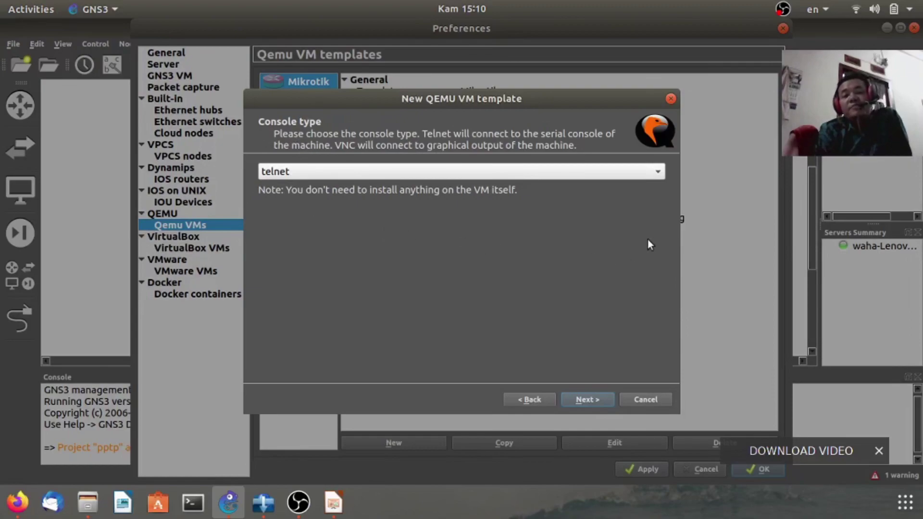
{"action": "left_click", "coordinate": [658, 173]}
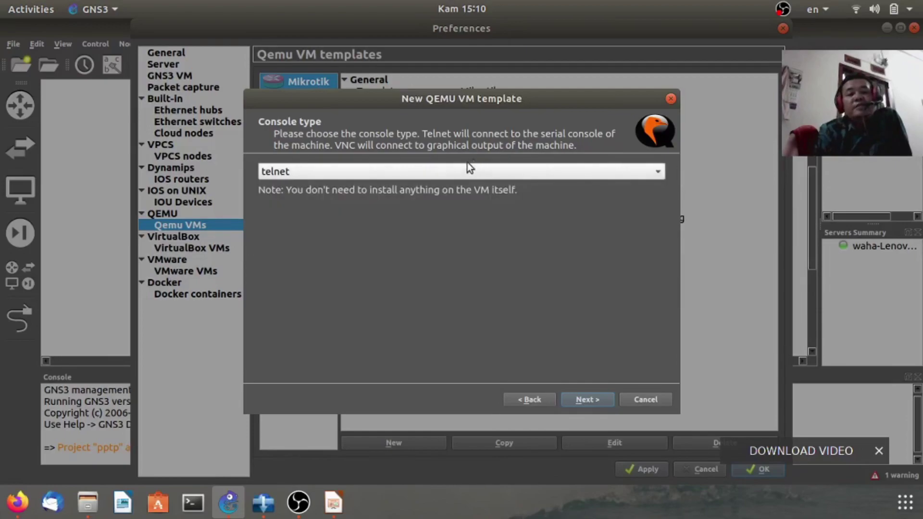
{"action": "left_click", "coordinate": [590, 400]}
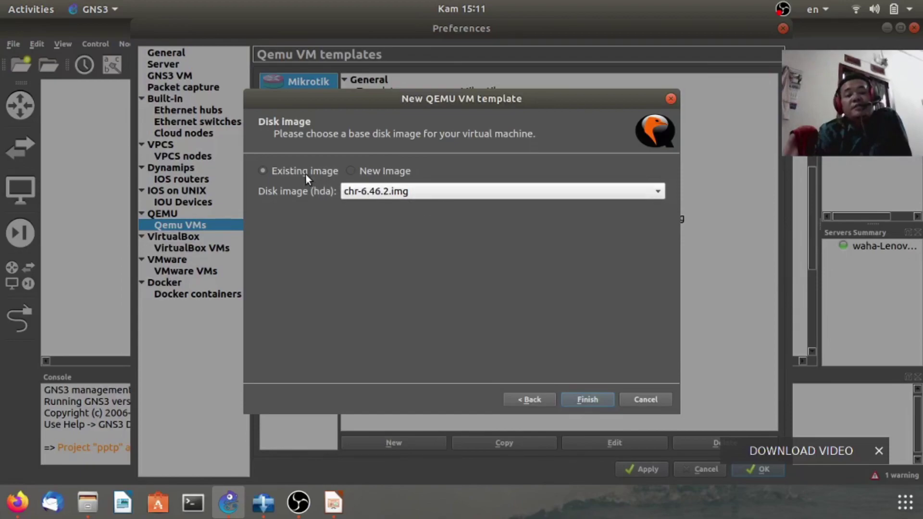
Finish the template with chr-6.46.6.img from Downloads/Compressed as a new disk image, copied to the default images directory
{"action": "left_click", "coordinate": [356, 166]}
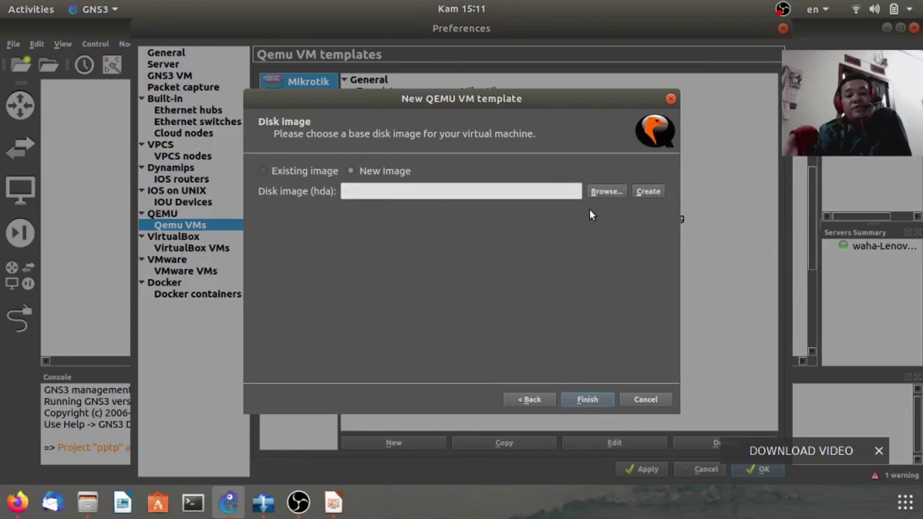
{"action": "left_click", "coordinate": [606, 191]}
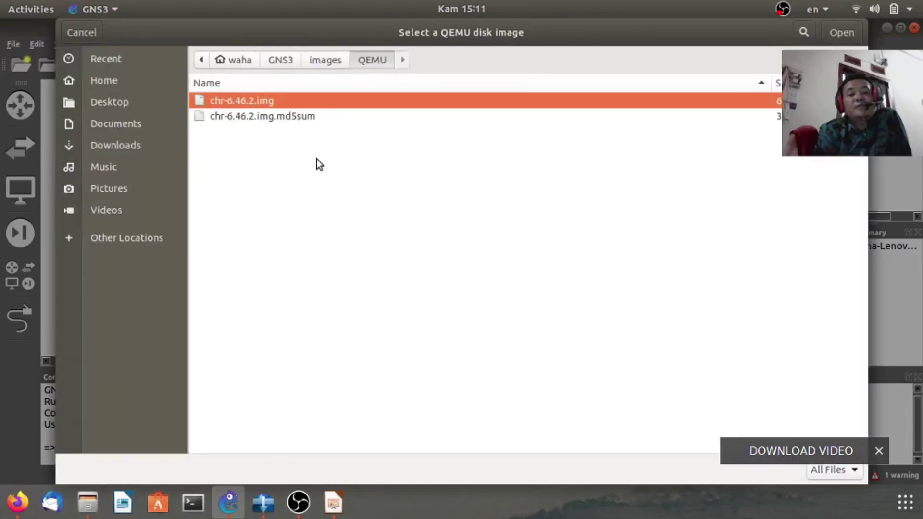
{"action": "left_click", "coordinate": [164, 143]}
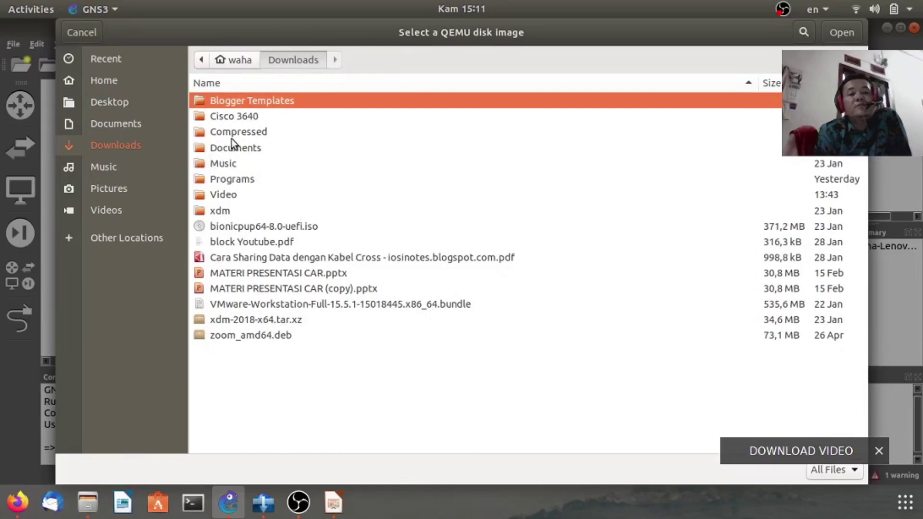
{"action": "double_click", "coordinate": [232, 137]}
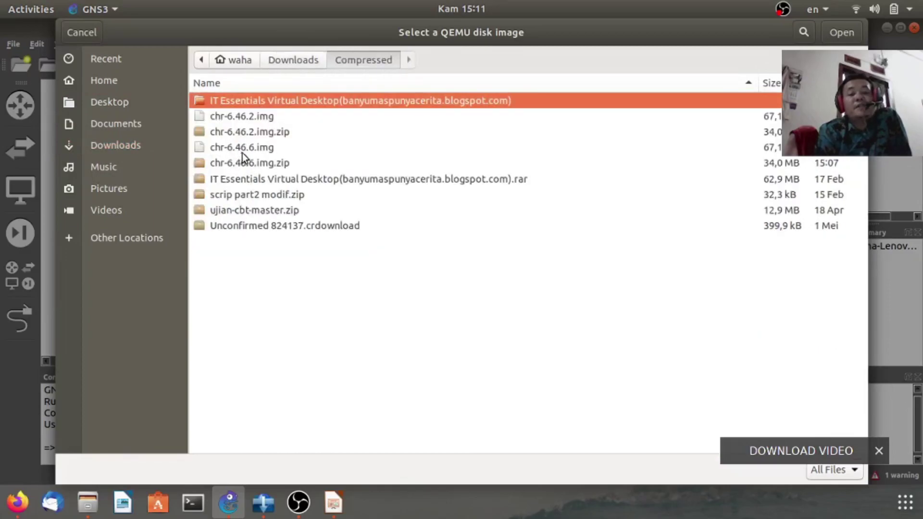
{"action": "left_click", "coordinate": [246, 150]}
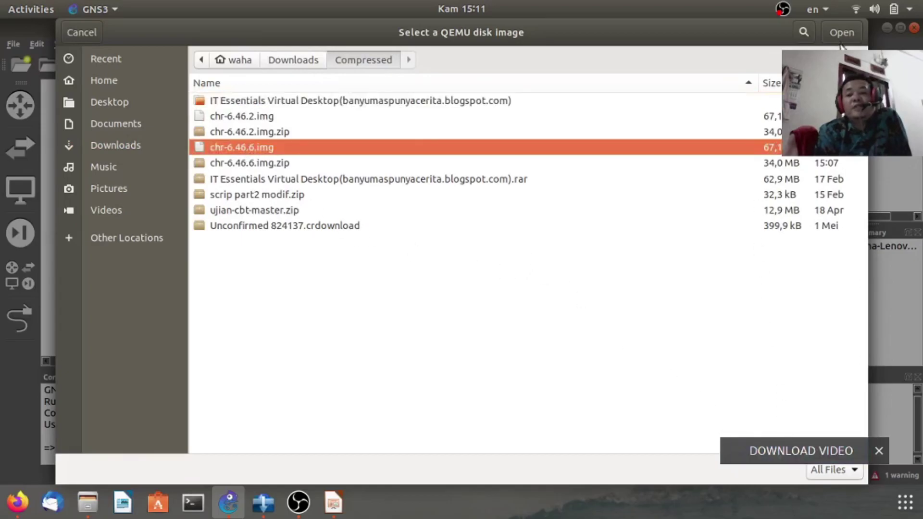
{"action": "key", "text": "Return"}
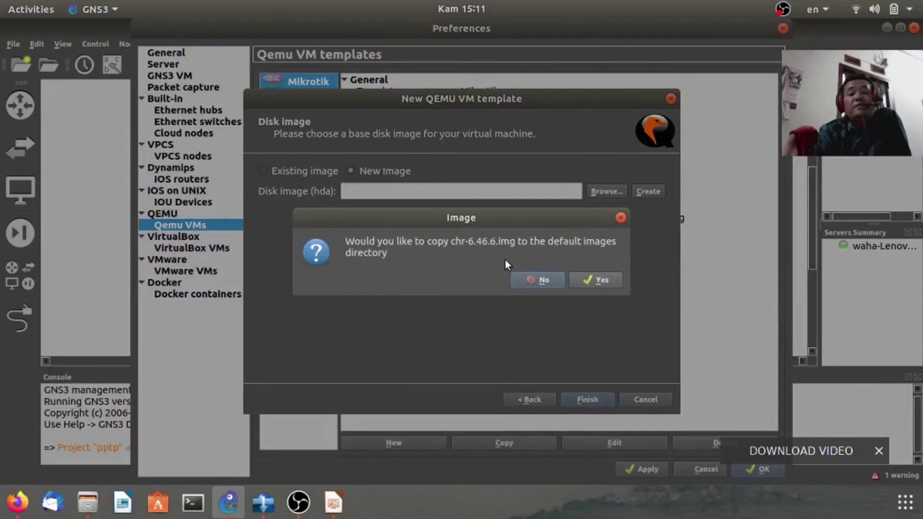
{"action": "left_click", "coordinate": [608, 282]}
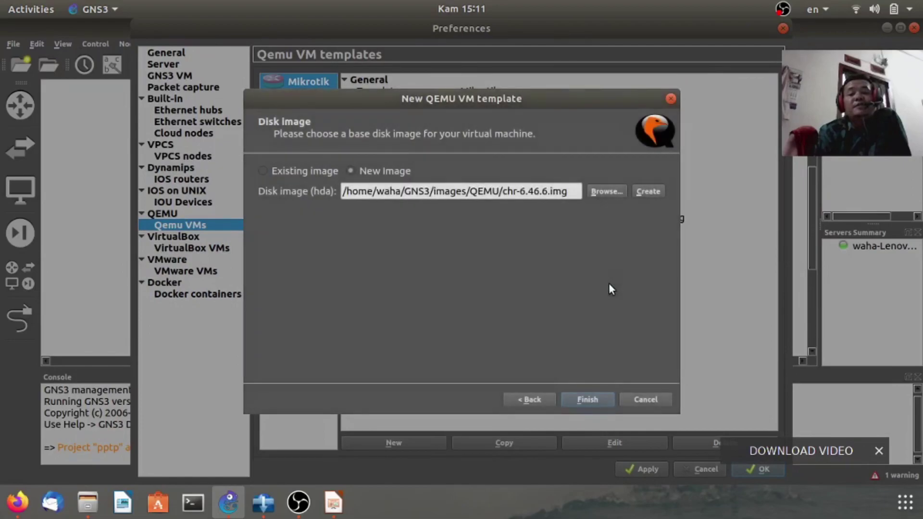
{"action": "left_click", "coordinate": [595, 402]}
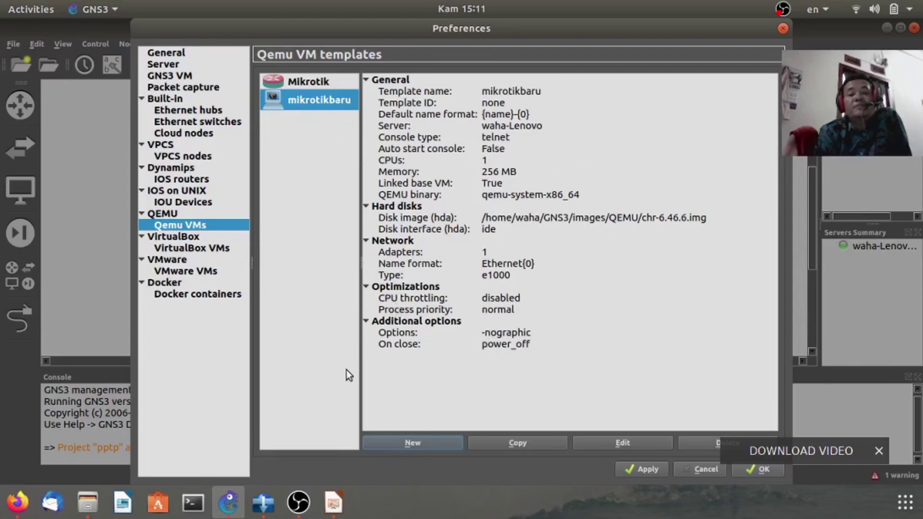
Edit the mikrotikbaru template to use the Classic router_firewall symbol and the Routers category
{"action": "left_click", "coordinate": [636, 443]}
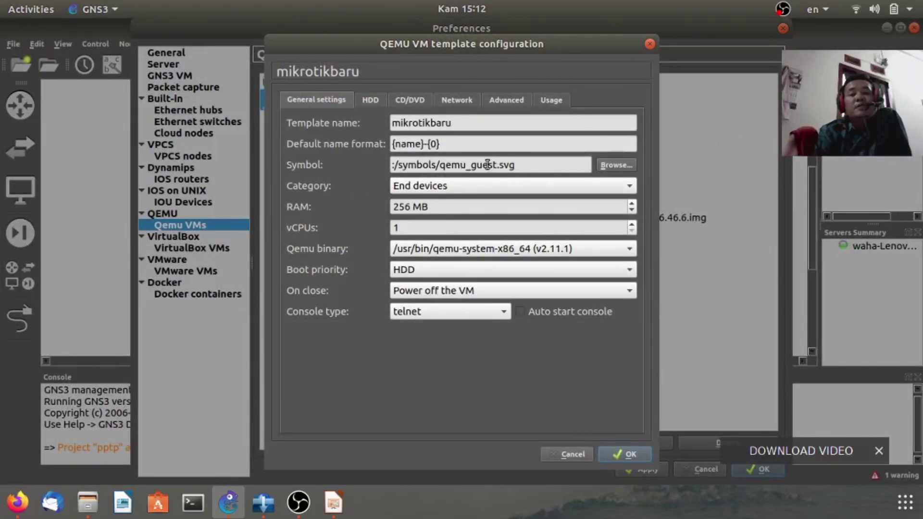
{"action": "left_click", "coordinate": [617, 165]}
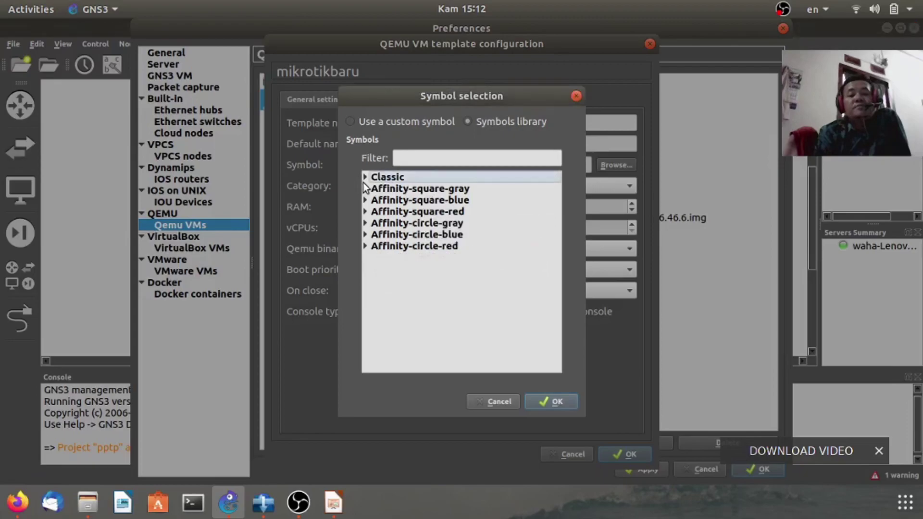
{"action": "left_click", "coordinate": [365, 176]}
{"action": "scroll", "coordinate": [488, 275], "scroll_direction": "down", "scroll_amount": 15}
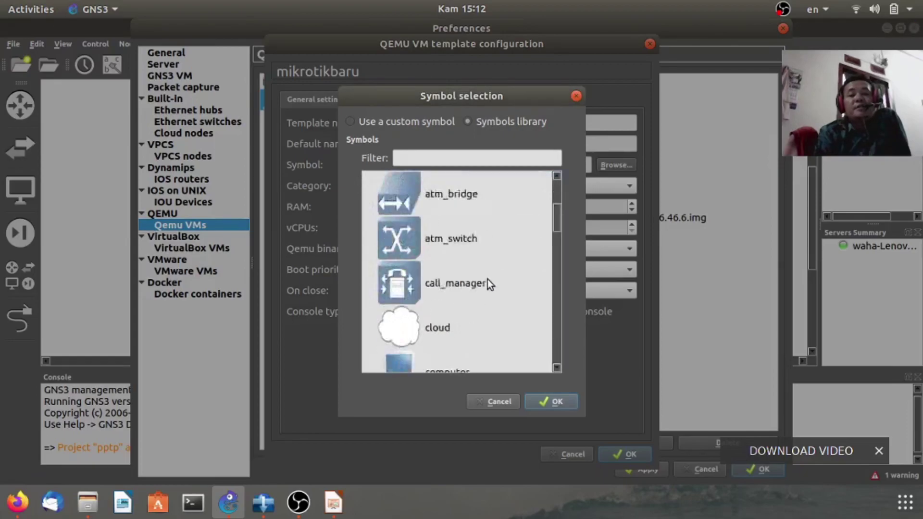
{"action": "scroll", "coordinate": [487, 290], "scroll_direction": "down", "scroll_amount": 2}
{"action": "scroll", "coordinate": [486, 289], "scroll_direction": "up", "scroll_amount": 6}
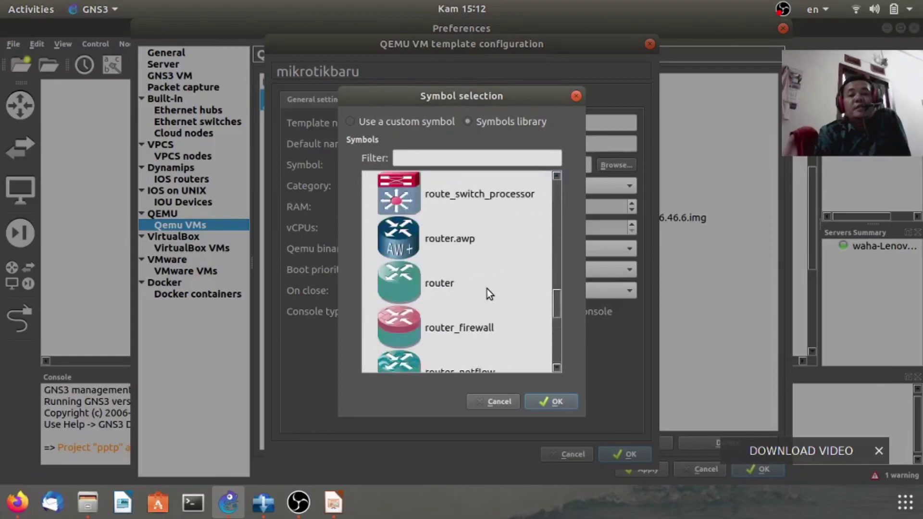
{"action": "left_click", "coordinate": [437, 337]}
{"action": "left_click", "coordinate": [546, 402]}
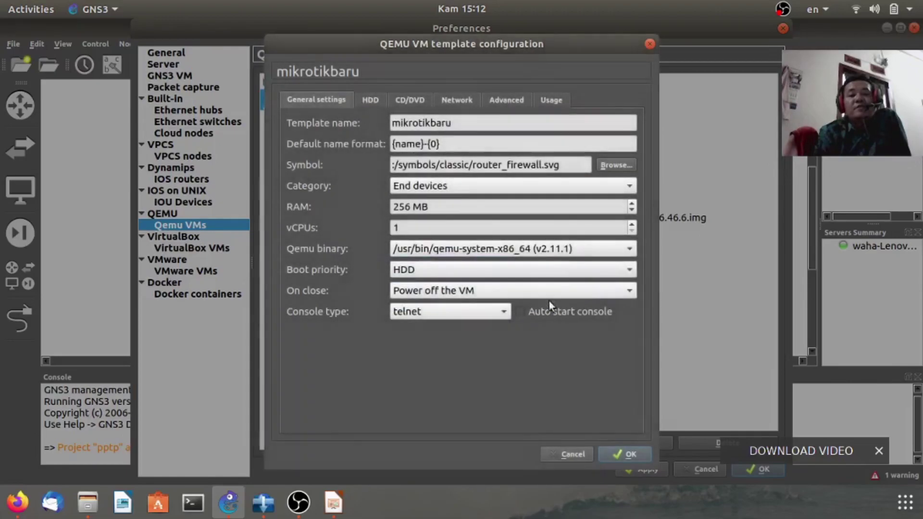
{"action": "left_click", "coordinate": [414, 189]}
{"action": "left_click", "coordinate": [433, 153]}
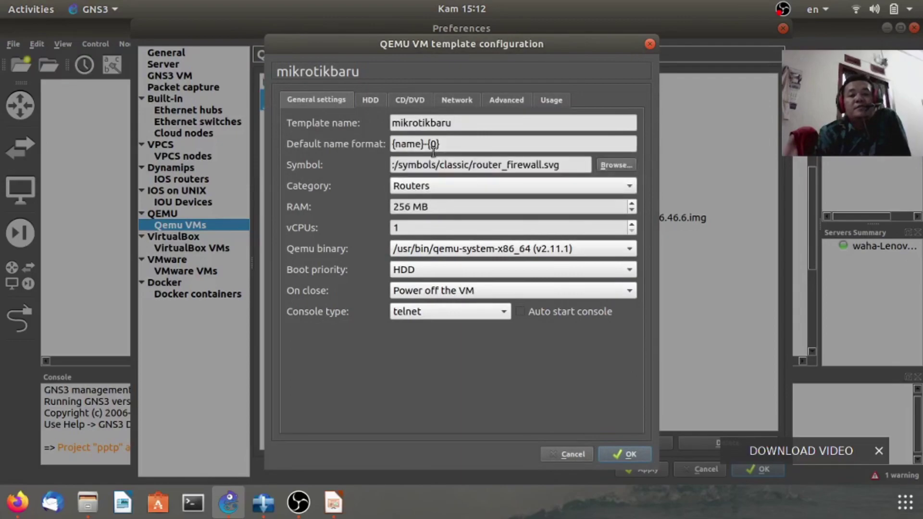
Set the number of network adapters of the mikrotikbaru template to 5
{"action": "left_click", "coordinate": [453, 100]}
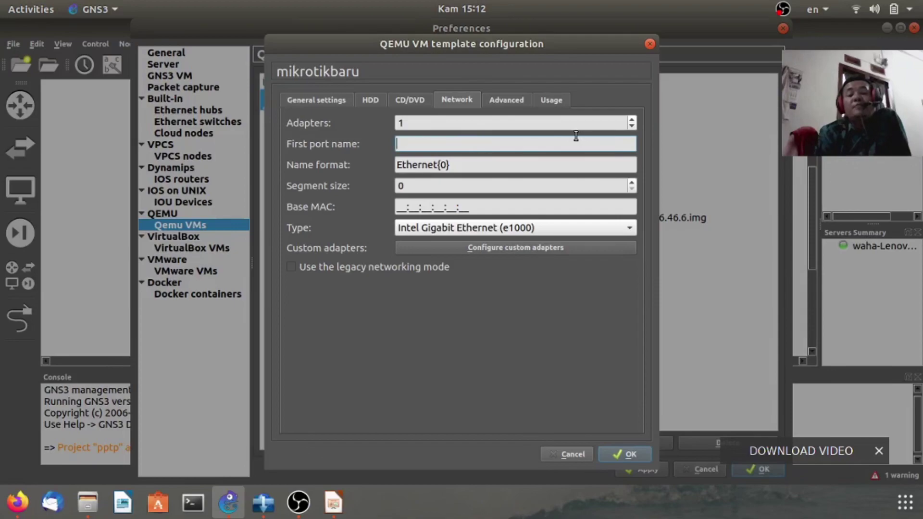
{"action": "left_click", "coordinate": [636, 118]}
{"action": "left_click", "coordinate": [633, 119]}
{"action": "left_click", "coordinate": [632, 120]}
{"action": "left_click", "coordinate": [632, 119]}
{"action": "left_click", "coordinate": [631, 121]}
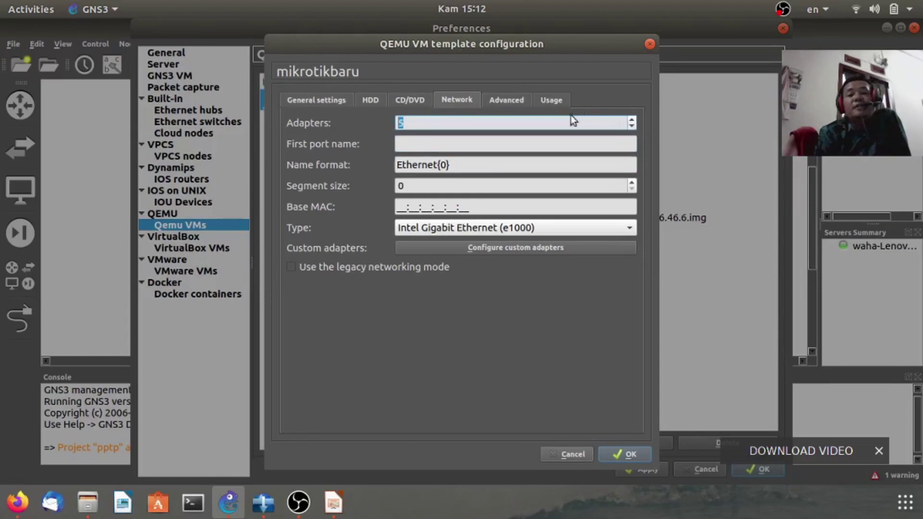
{"action": "left_click", "coordinate": [442, 126]}
Activate CPU throttling and set the process priority to High, saving the mikrotikbaru template configuration
{"action": "left_click", "coordinate": [511, 102]}
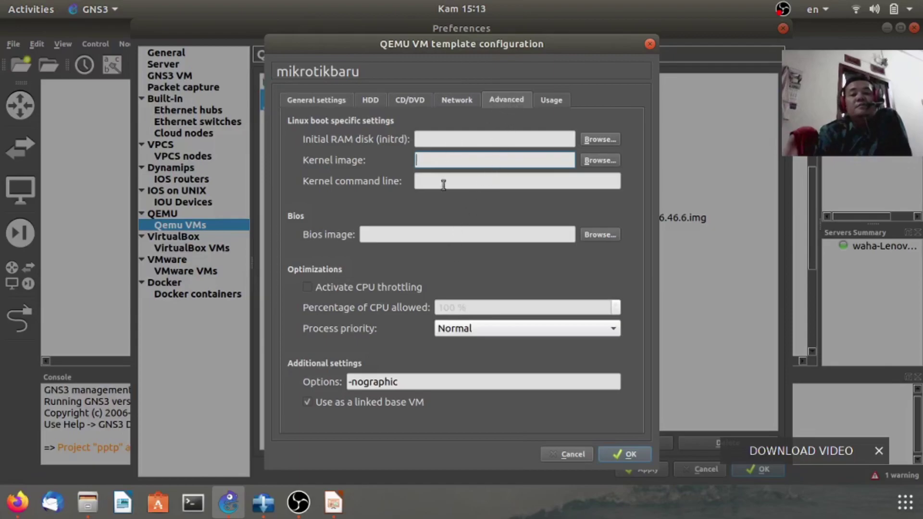
{"action": "left_click", "coordinate": [352, 287]}
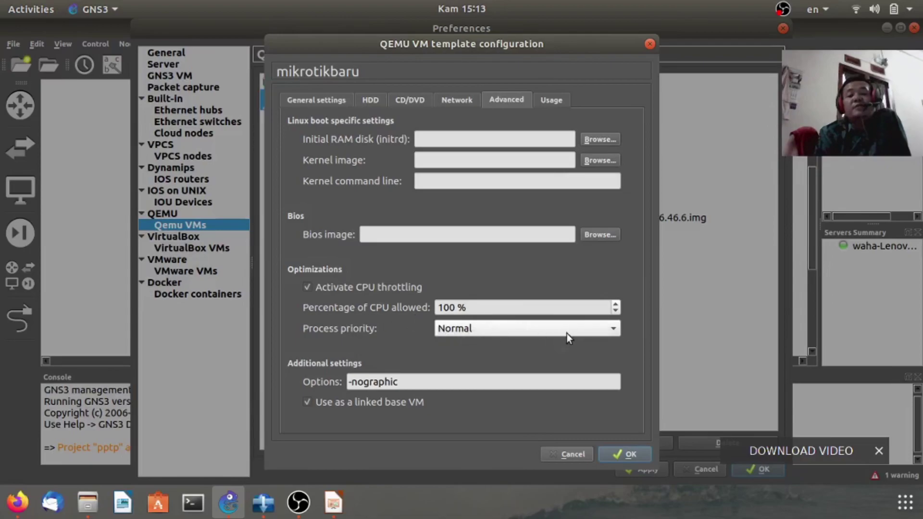
{"action": "left_click", "coordinate": [613, 330]}
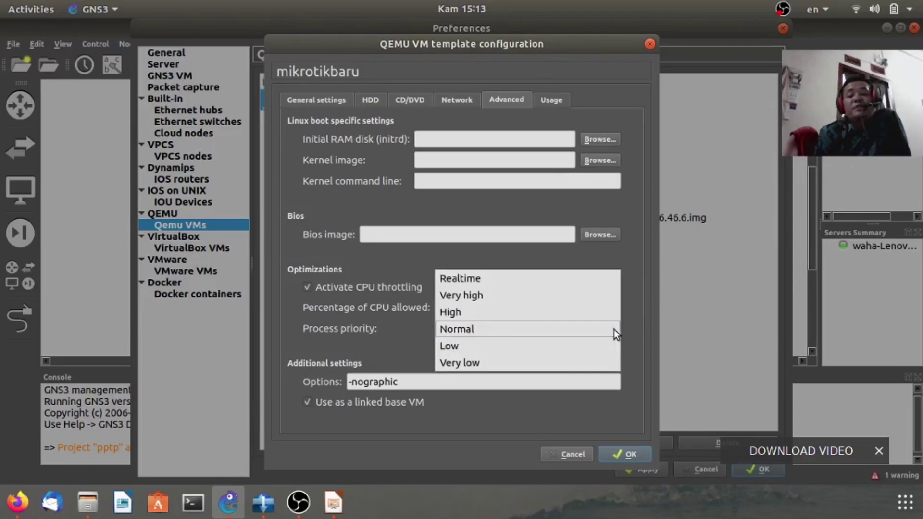
{"action": "left_click", "coordinate": [505, 317]}
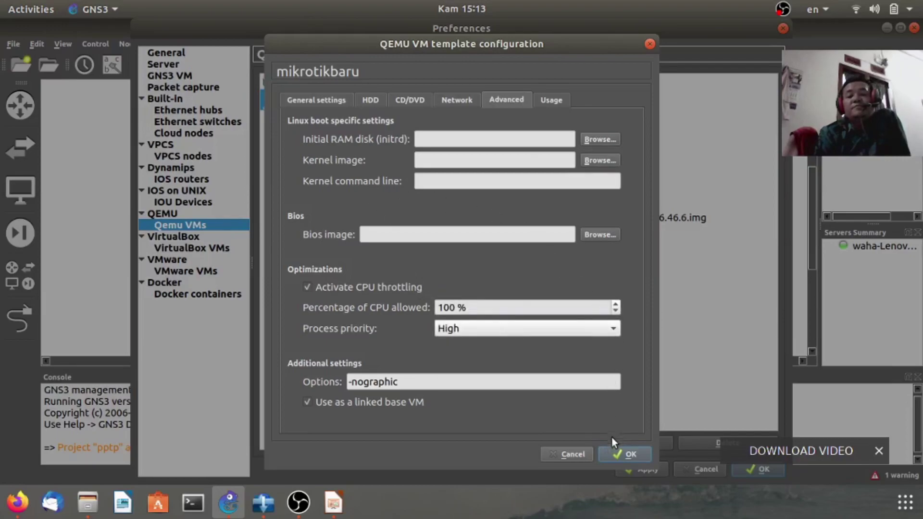
{"action": "left_click", "coordinate": [618, 453]}
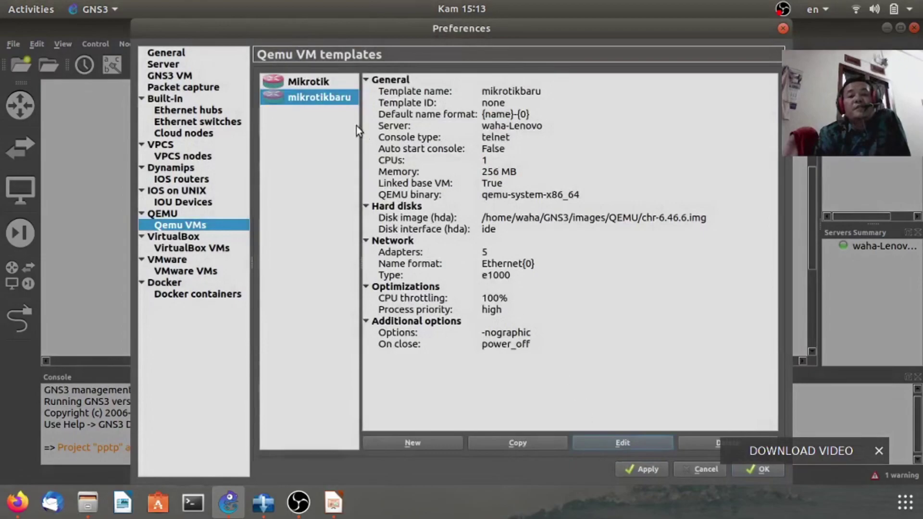
Check the advanced settings of the existing Mikrotik template for its process priority, leaving the configuration unchanged
{"action": "left_click", "coordinate": [331, 86]}
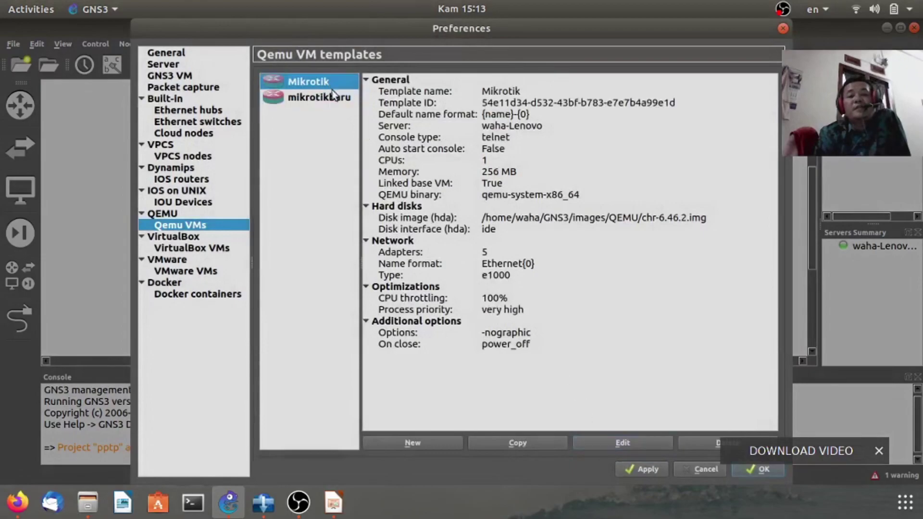
{"action": "left_click", "coordinate": [616, 445]}
{"action": "left_click", "coordinate": [505, 101]}
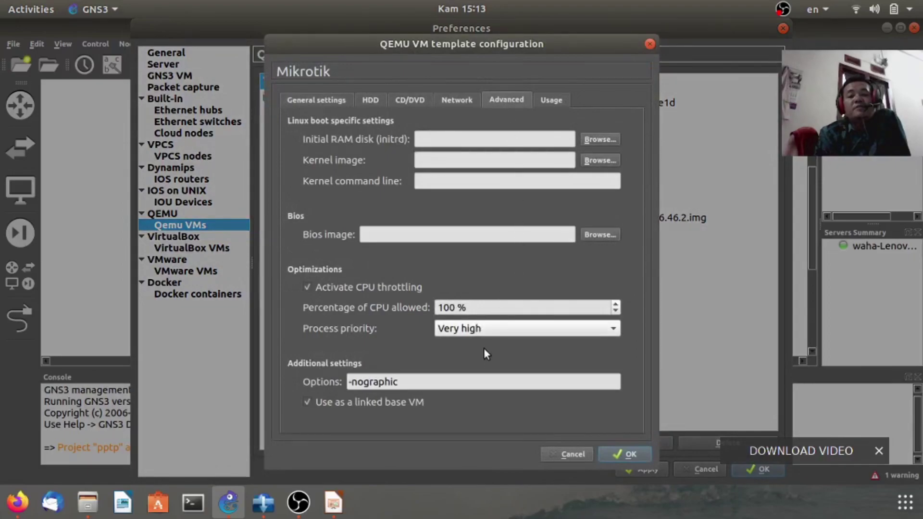
{"action": "left_click", "coordinate": [573, 455]}
Set the process priority of the mikrotikbaru template to Very high, then apply and close the preferences
{"action": "left_click", "coordinate": [331, 97]}
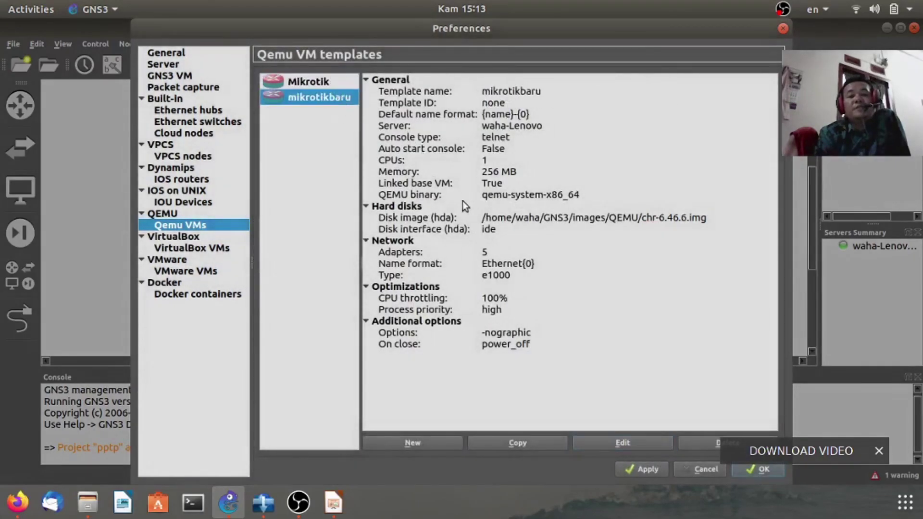
{"action": "left_click", "coordinate": [623, 442]}
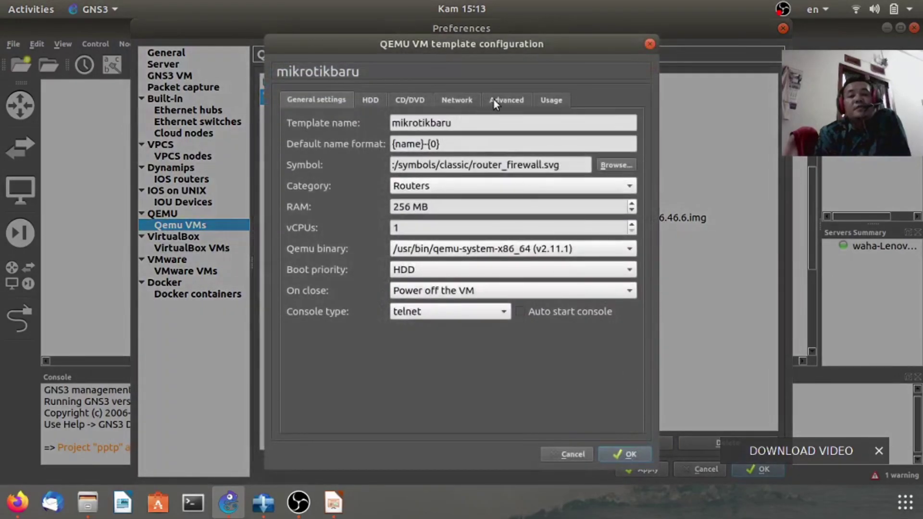
{"action": "left_click", "coordinate": [494, 100]}
{"action": "left_click", "coordinate": [579, 330]}
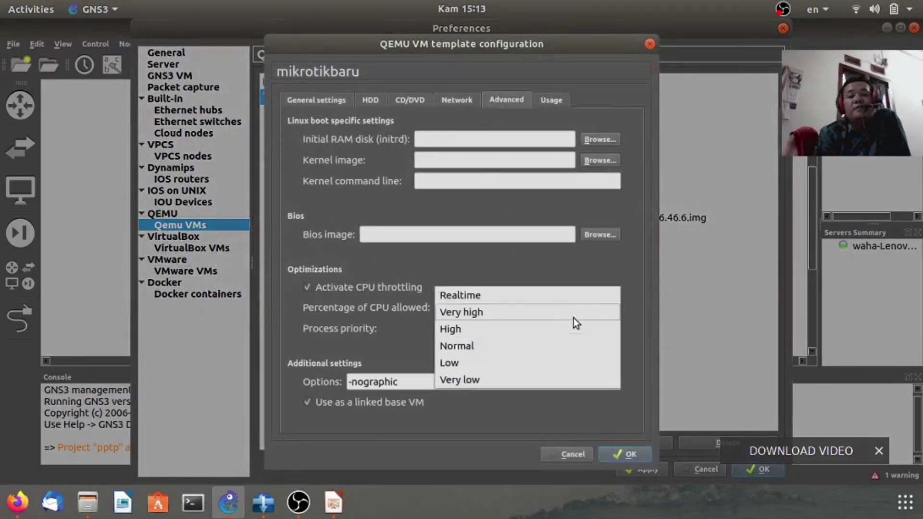
{"action": "left_click", "coordinate": [572, 316]}
{"action": "left_click", "coordinate": [615, 453]}
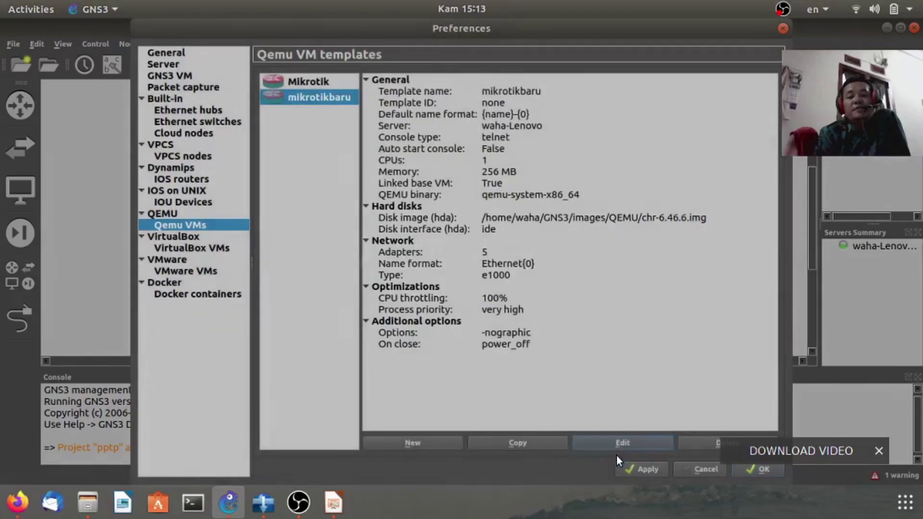
{"action": "left_click", "coordinate": [645, 471]}
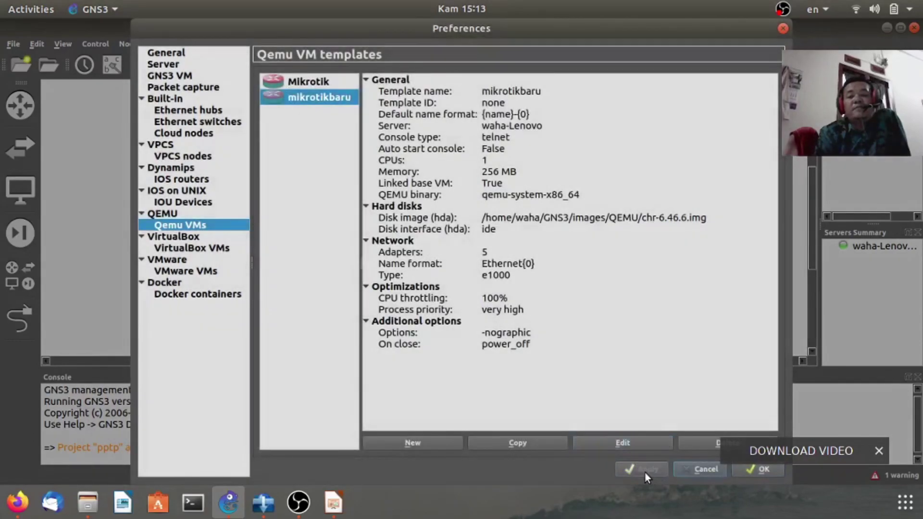
{"action": "left_click", "coordinate": [745, 471]}
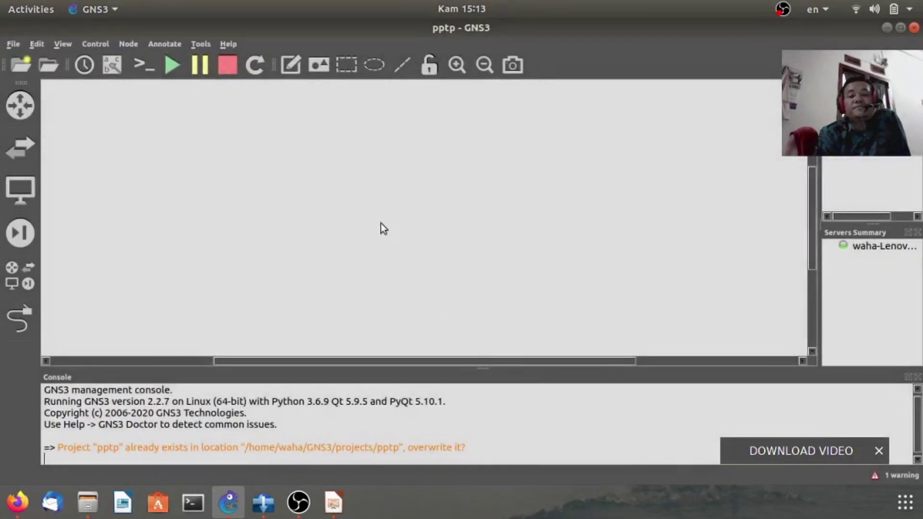
Add a mikrotikbaru router and a Cloud end device to the pptp project workspace
{"action": "left_click", "coordinate": [24, 109]}
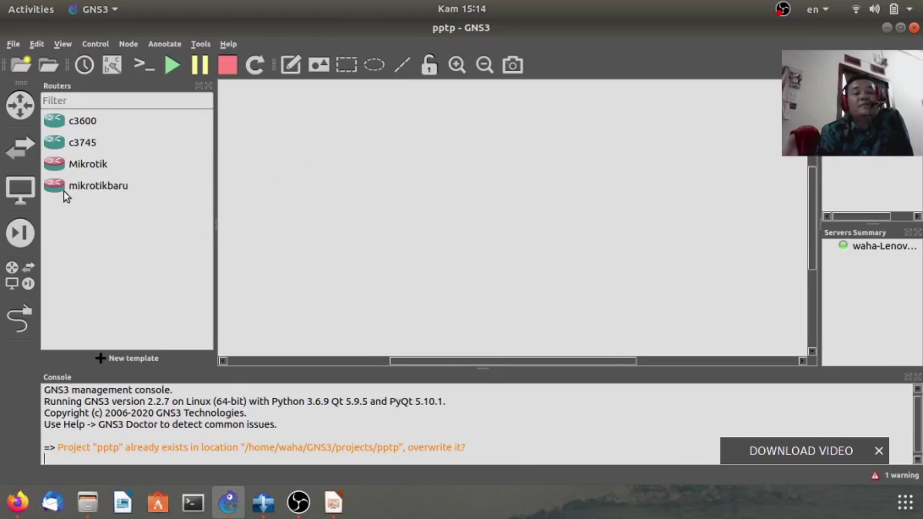
{"action": "left_click_drag", "start_coordinate": [62, 189], "coordinate": [442, 221]}
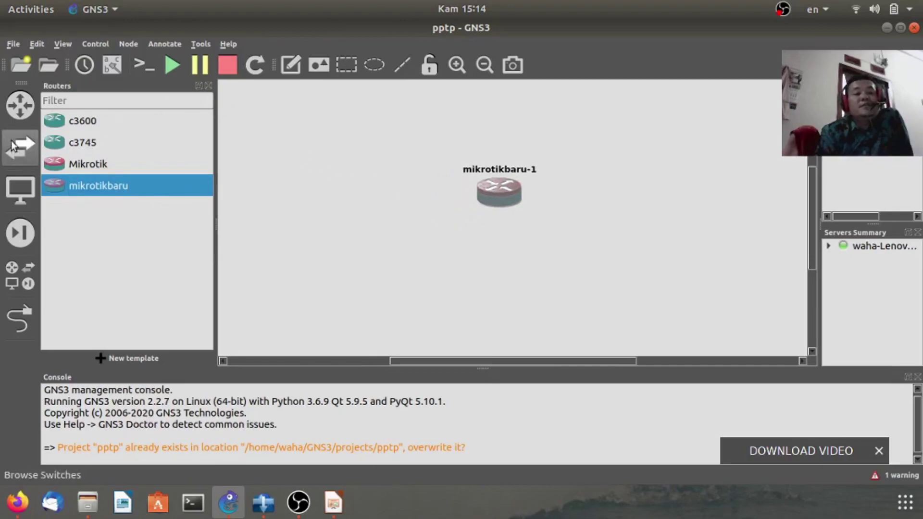
{"action": "left_click", "coordinate": [26, 197]}
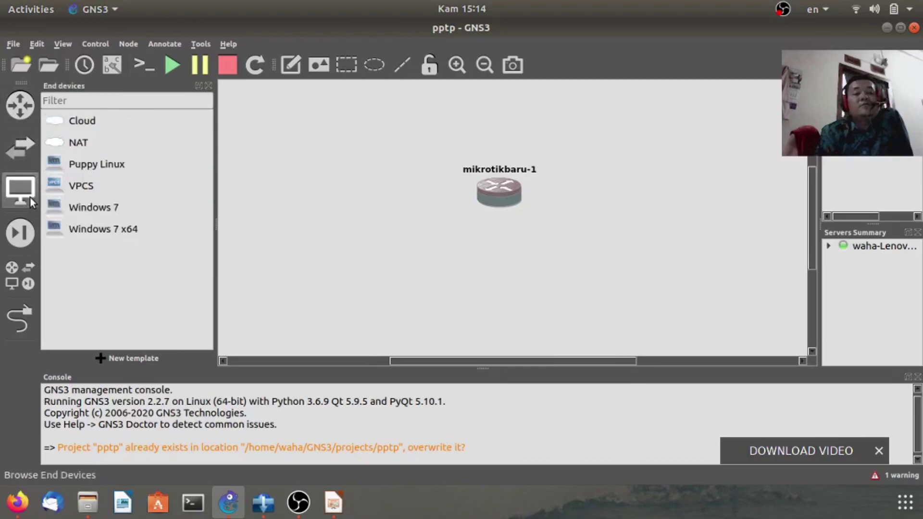
{"action": "left_click_drag", "start_coordinate": [78, 126], "coordinate": [317, 154]}
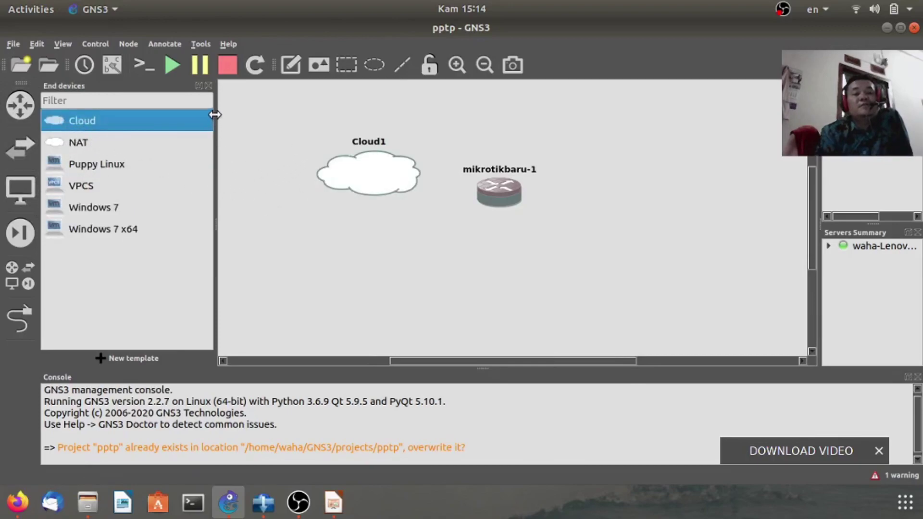
Hide the device list and arrange the cloud to the left of the mikrotikbaru router, slightly higher
{"action": "left_click", "coordinate": [208, 85]}
{"action": "left_click_drag", "start_coordinate": [237, 157], "coordinate": [263, 187]}
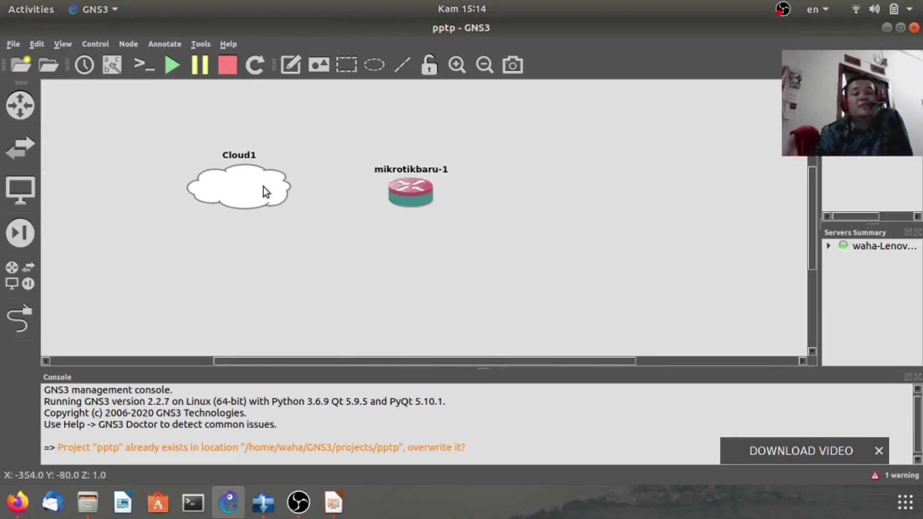
{"action": "left_click_drag", "start_coordinate": [406, 204], "coordinate": [394, 206]}
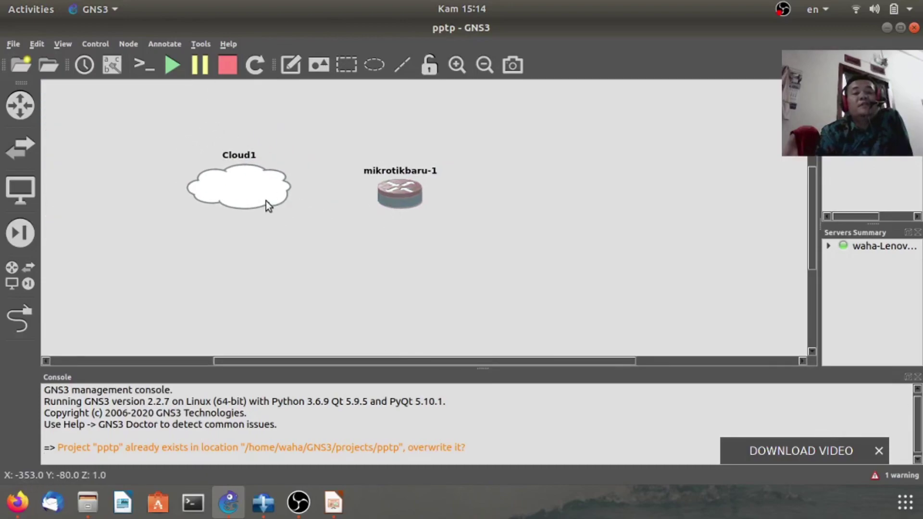
{"action": "left_click_drag", "start_coordinate": [266, 204], "coordinate": [264, 183]}
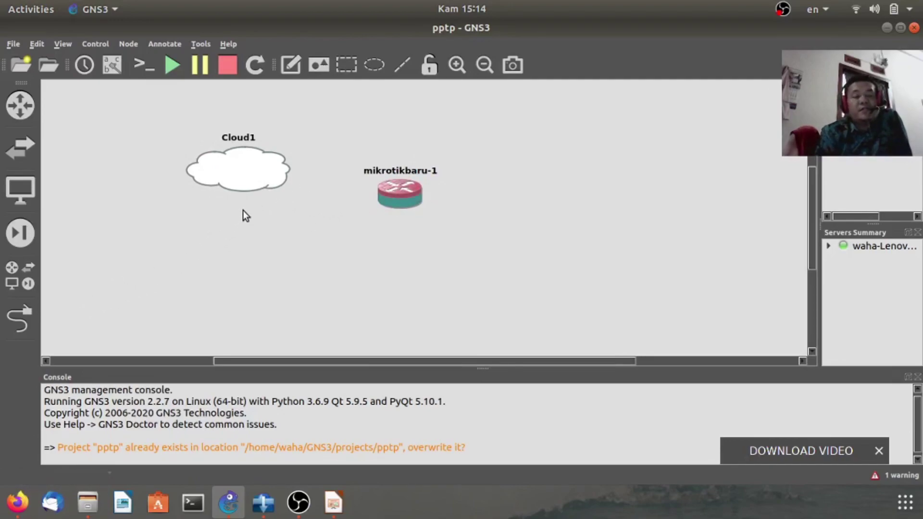
Inspect the Ethernet and TAP interfaces in the Cloud1 configuration and close it without changes
{"action": "right_click", "coordinate": [249, 176]}
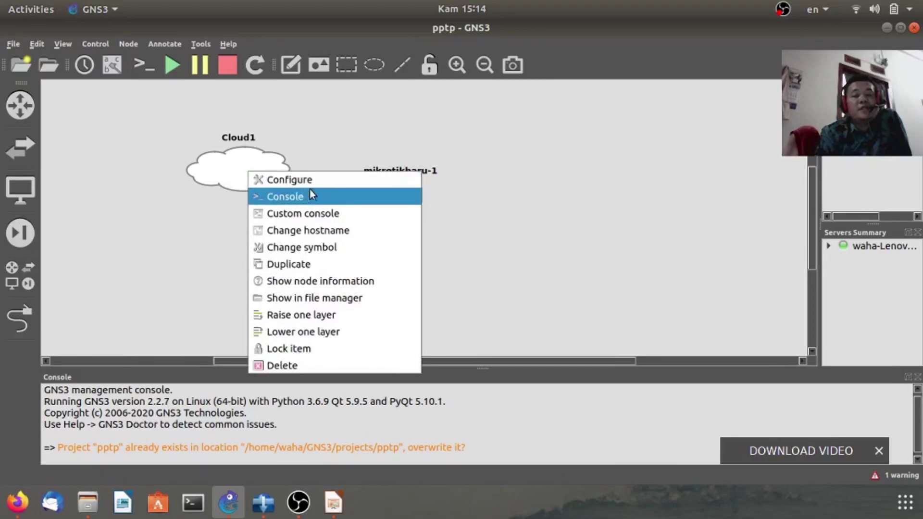
{"action": "left_click", "coordinate": [326, 182]}
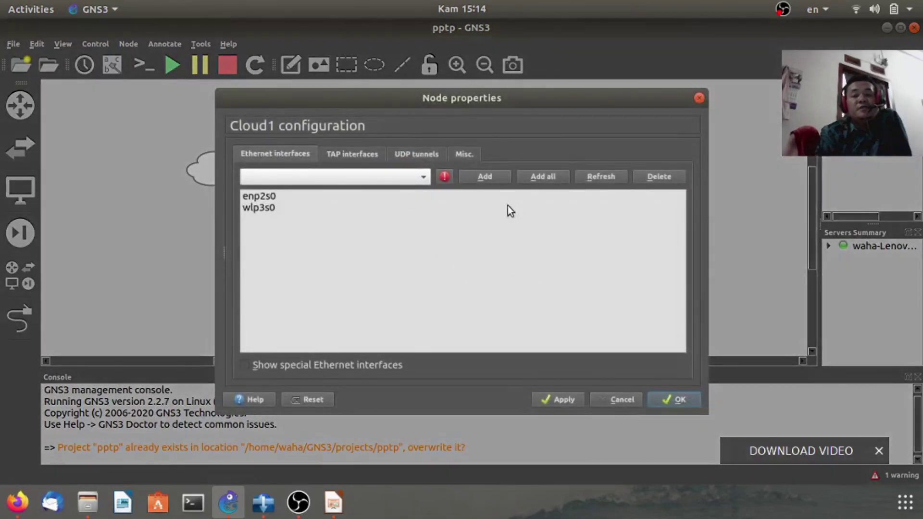
{"action": "left_click", "coordinate": [365, 153]}
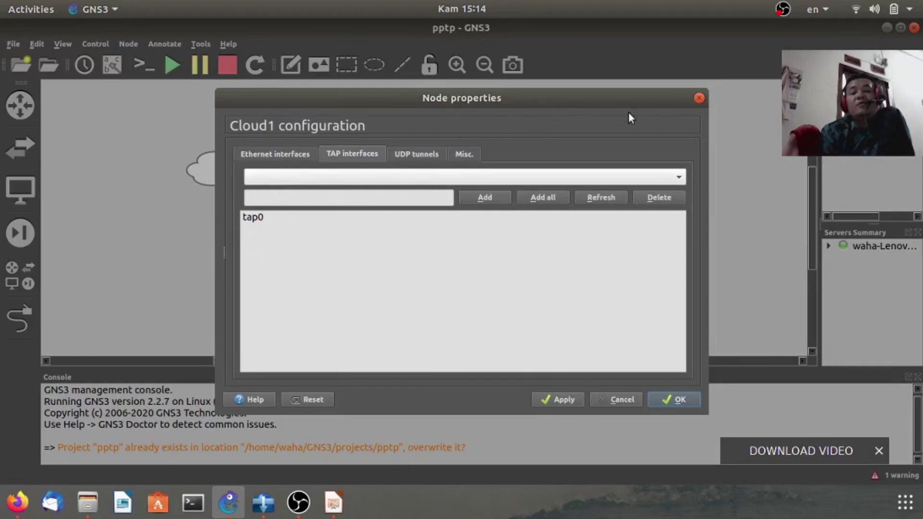
{"action": "left_click", "coordinate": [699, 97]}
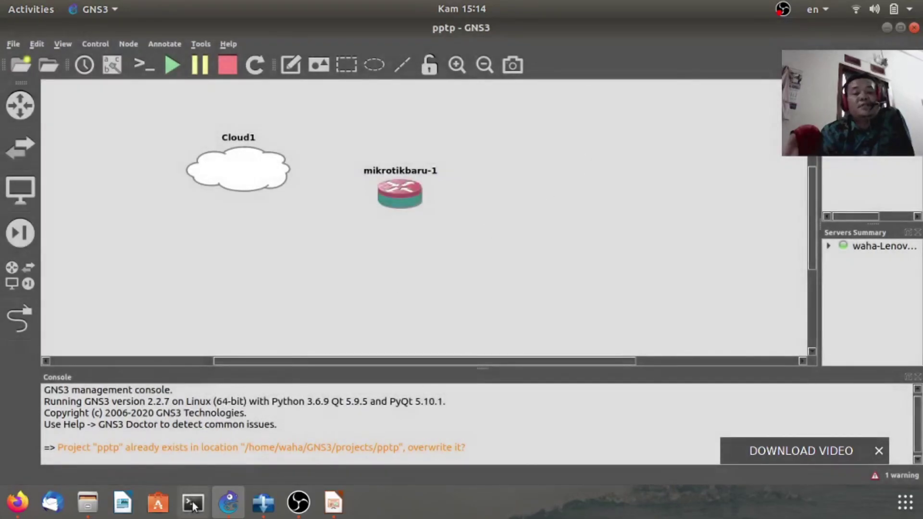
Switch to a new Terminal window, maximize it and enlarge its text for readability
{"action": "left_click", "coordinate": [193, 503]}
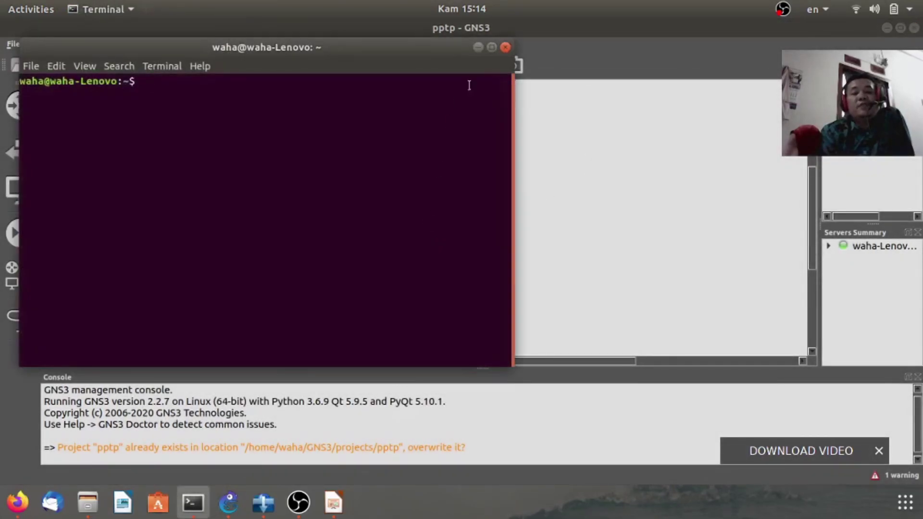
{"action": "left_click", "coordinate": [491, 47]}
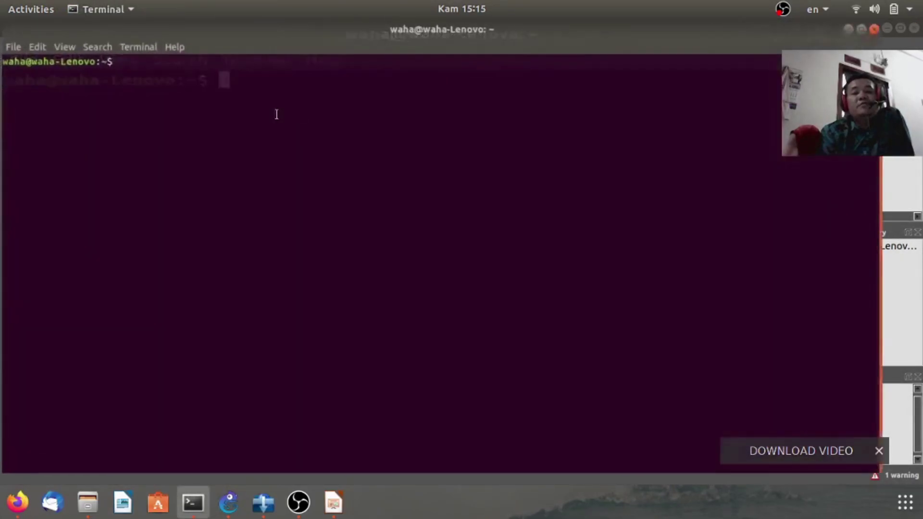
{"action": "left_click", "coordinate": [37, 46]}
{"action": "mouse_move", "coordinate": [58, 47]}
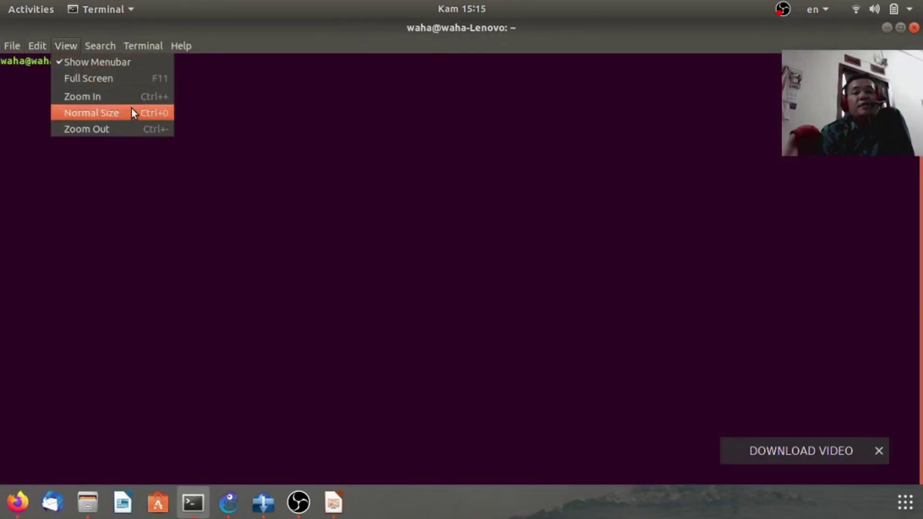
{"action": "left_click", "coordinate": [138, 130]}
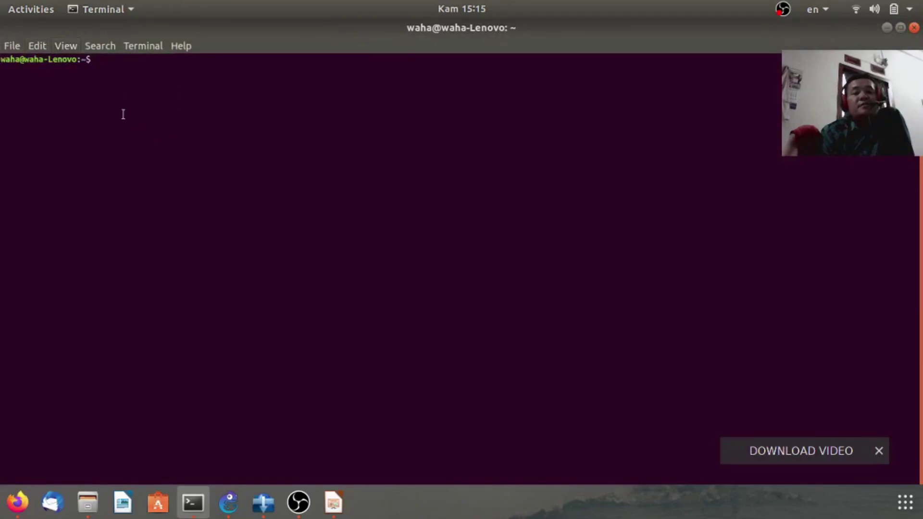
{"action": "left_click", "coordinate": [45, 49]}
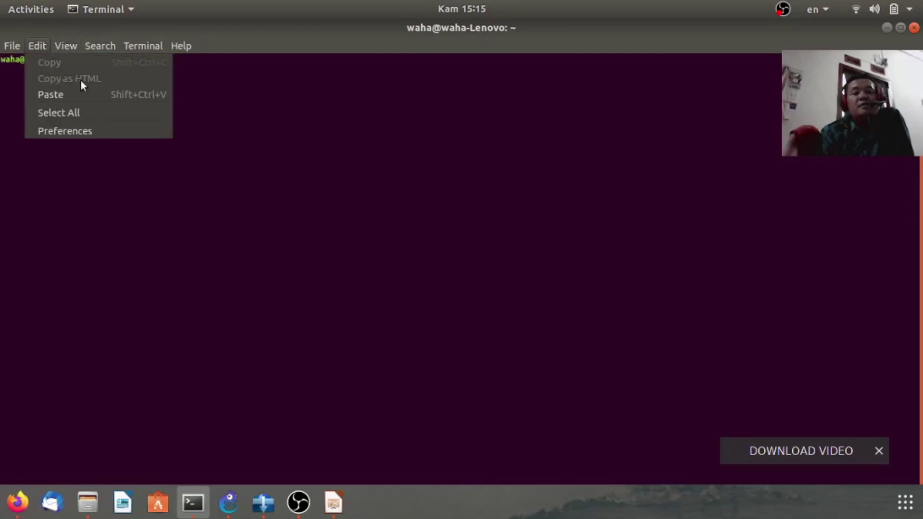
{"action": "mouse_move", "coordinate": [69, 44]}
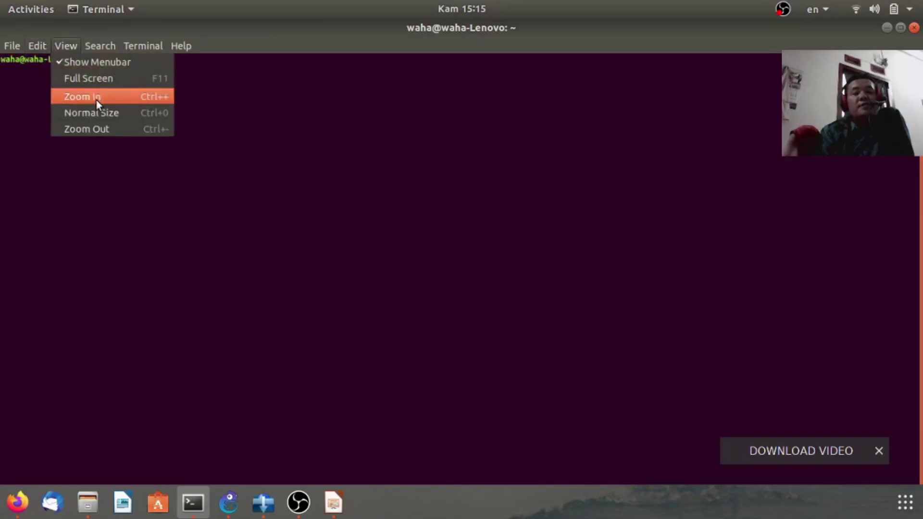
{"action": "left_click", "coordinate": [96, 98]}
{"action": "left_click", "coordinate": [73, 46]}
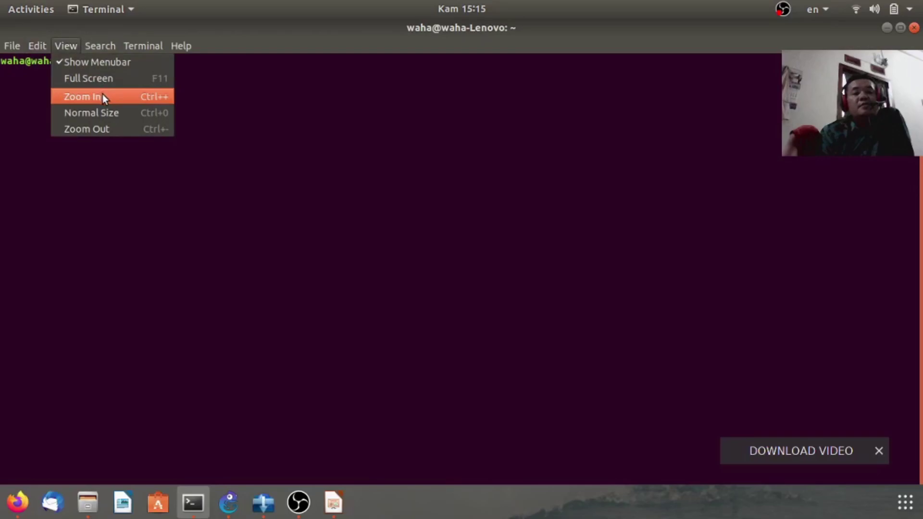
{"action": "left_click", "coordinate": [103, 94]}
{"action": "left_click", "coordinate": [76, 45]}
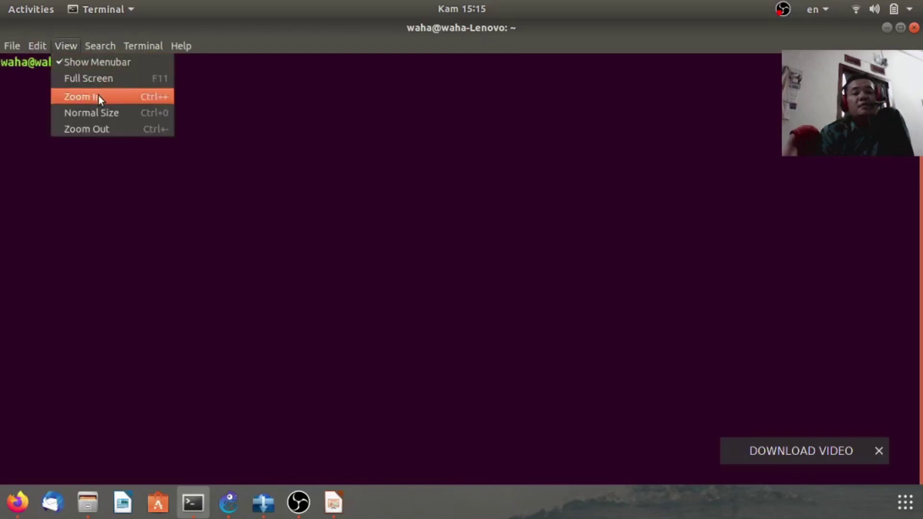
{"action": "left_click", "coordinate": [99, 97]}
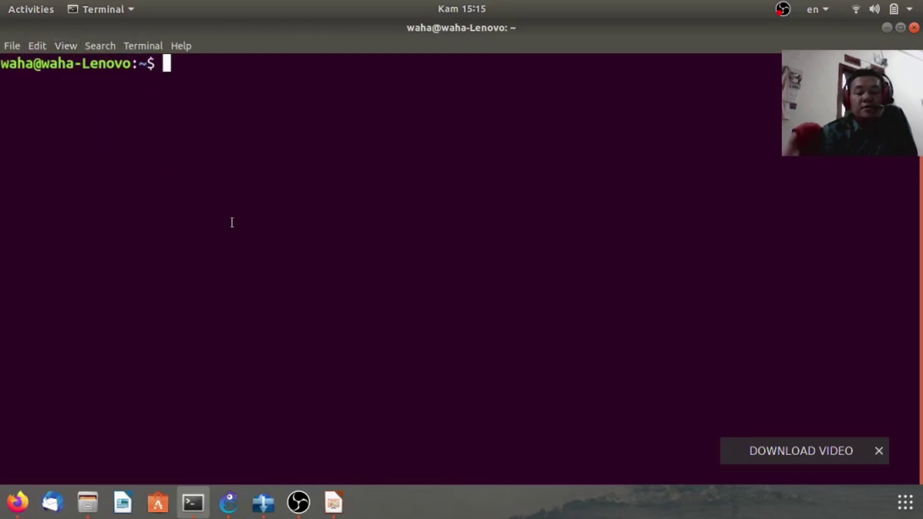
Open /etc/rc.local in nano with root privileges using sudo nano /etc/rc.local
{"action": "type", "text": "sudo "}
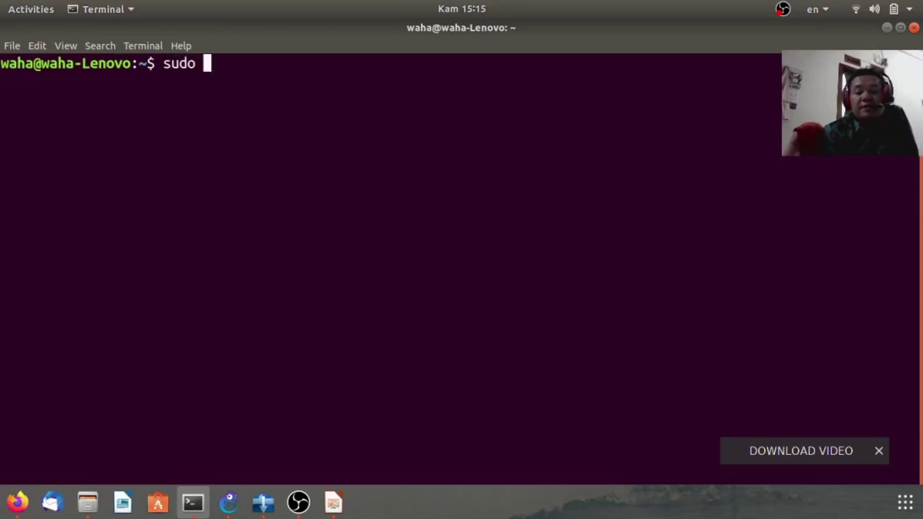
{"action": "type", "text": "nsne"}
{"action": "key", "text": "BackSpace"}
{"action": "key", "text": "BackSpace"}
{"action": "key", "text": "BackSpace"}
{"action": "key", "text": "BackSpace"}
{"action": "type", "text": "anao"}
{"action": "key", "text": "BackSpace"}
{"action": "key", "text": "BackSpace"}
{"action": "key", "text": "BackSpace"}
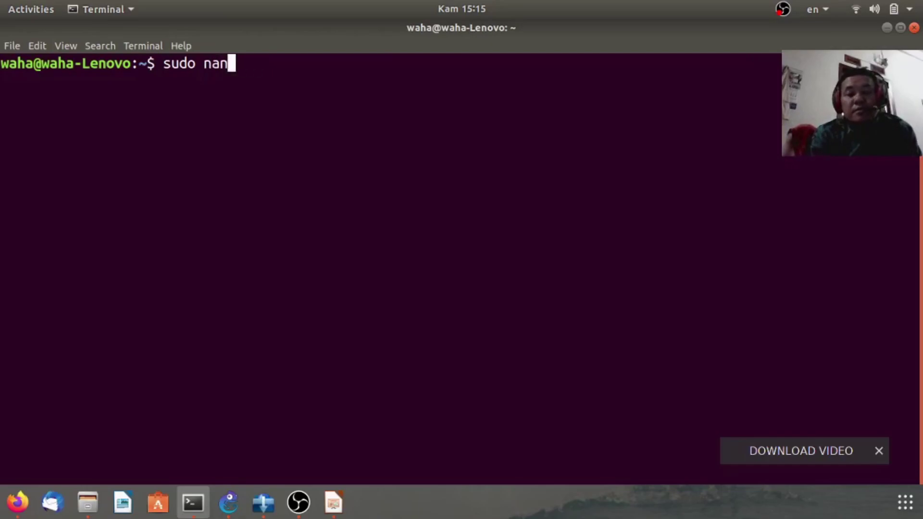
{"action": "type", "text": "o /et"}
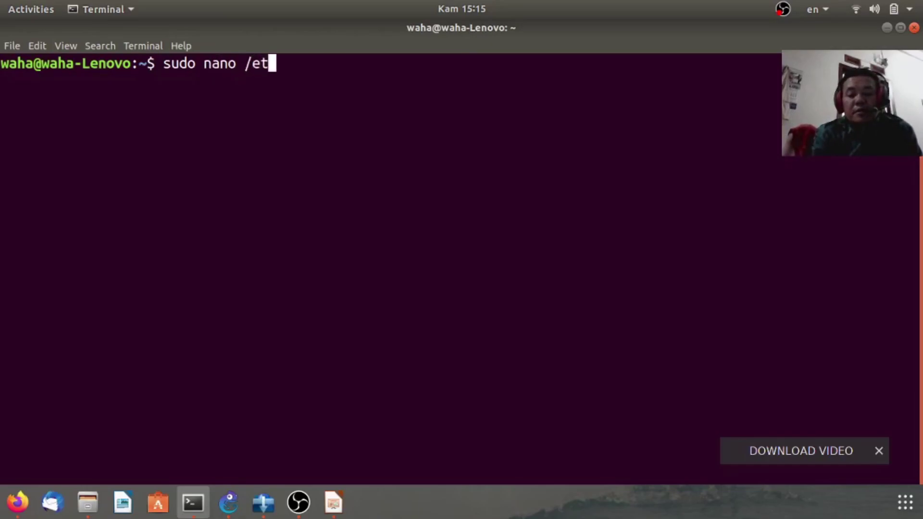
{"action": "key", "text": "Tab"}
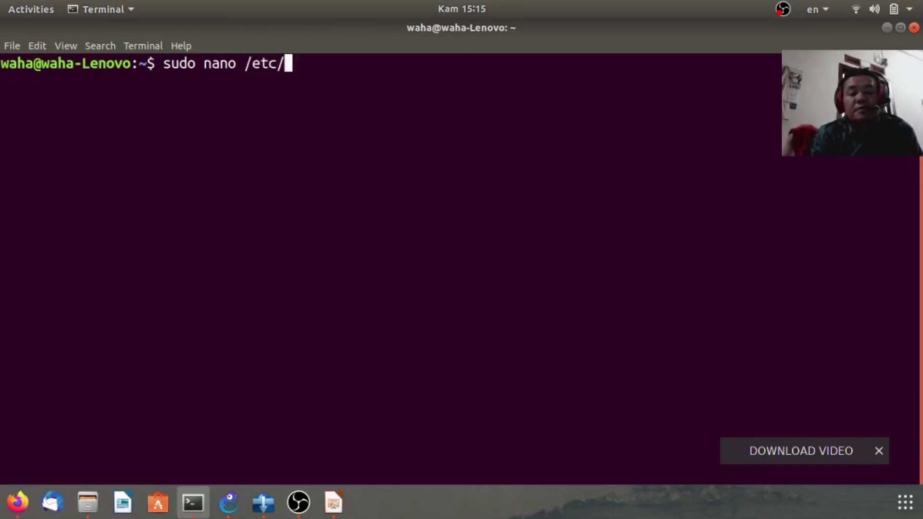
{"action": "type", "text": "rc.l"}
{"action": "key", "text": "Tab"}
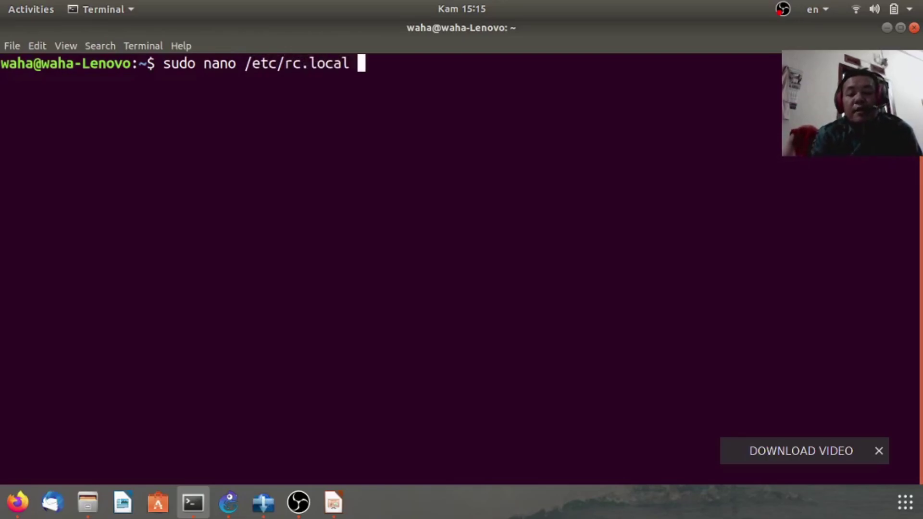
{"action": "key", "text": "Return"}
{"action": "key", "text": "Return"}
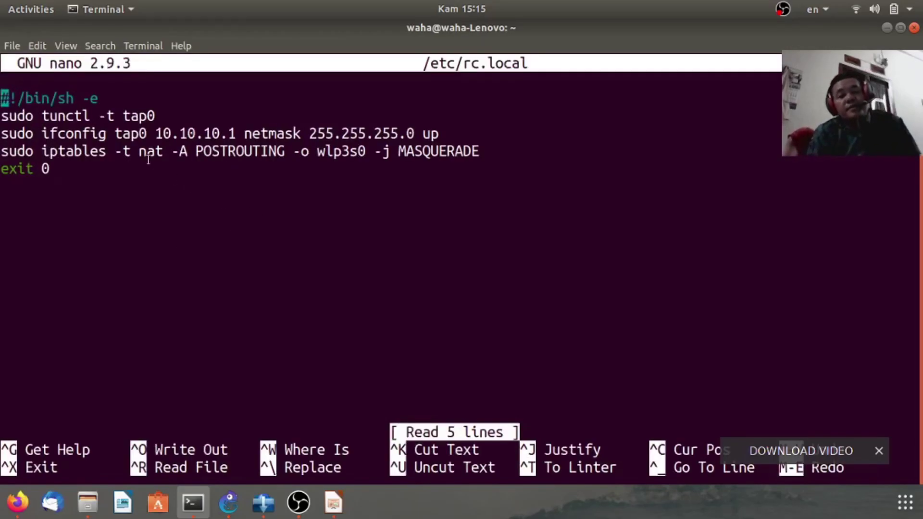